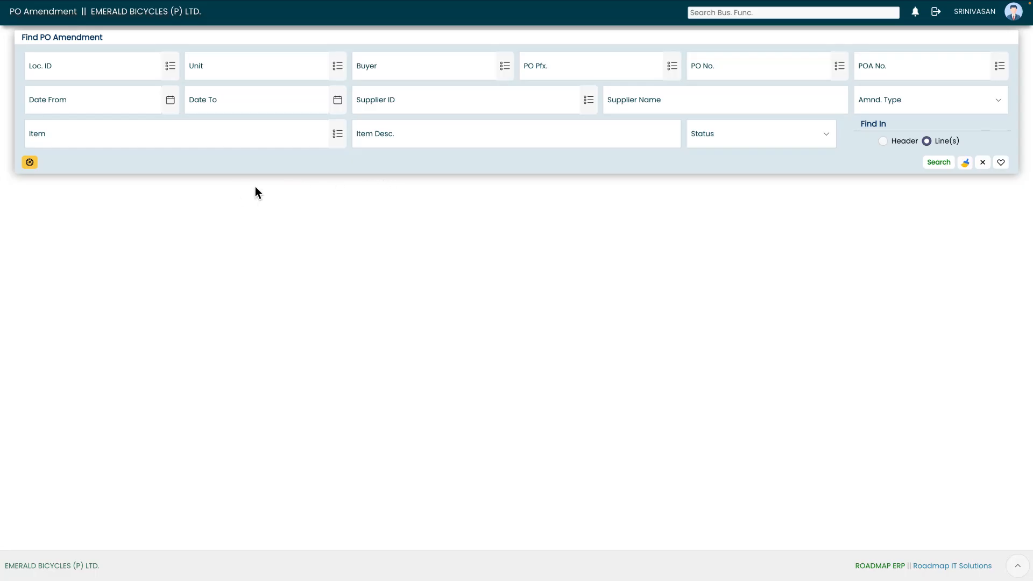
Step: Start a Single Amd. / Closeshort amendment for the ABRAMI PRECISION WORKS purchase order dated 27.09.2025
left_click(30, 162)
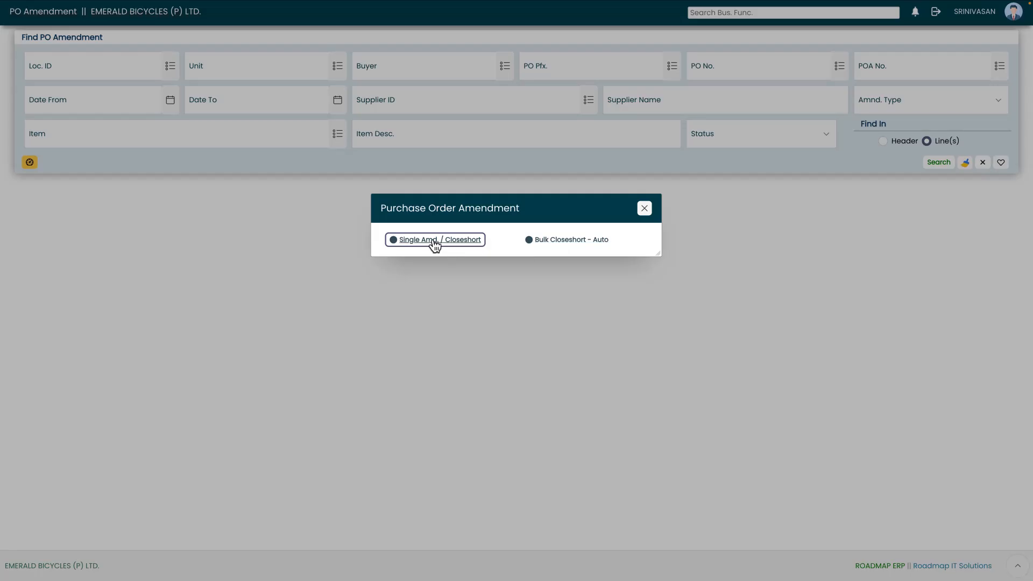
left_click(469, 243)
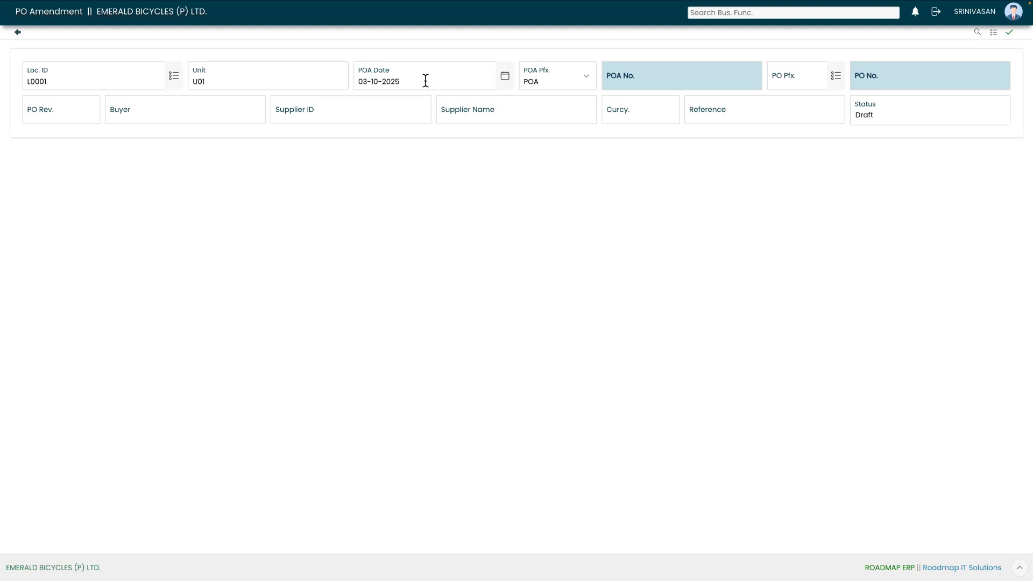
left_click(509, 78)
left_click(510, 77)
left_click(835, 79)
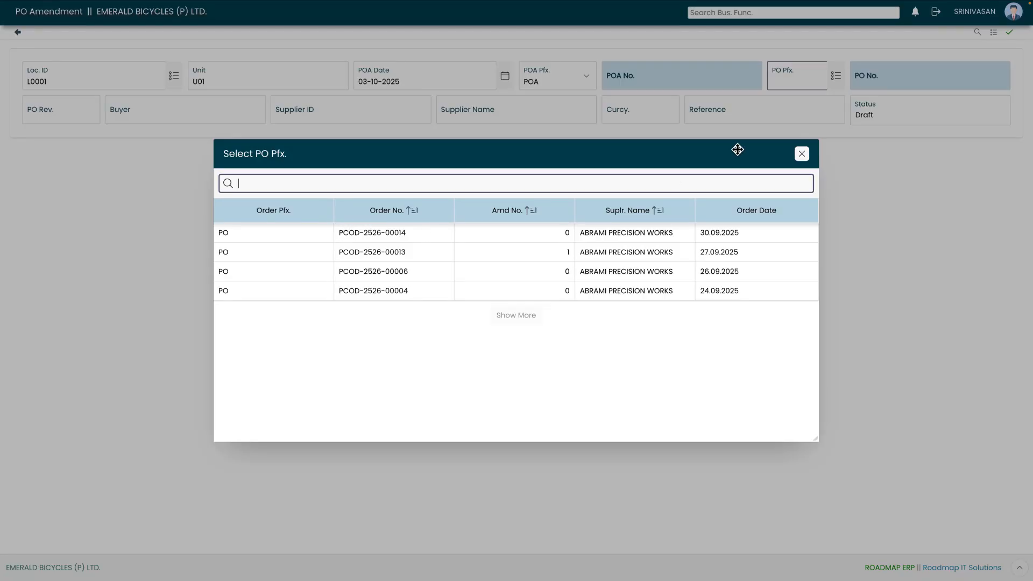
left_click(381, 256)
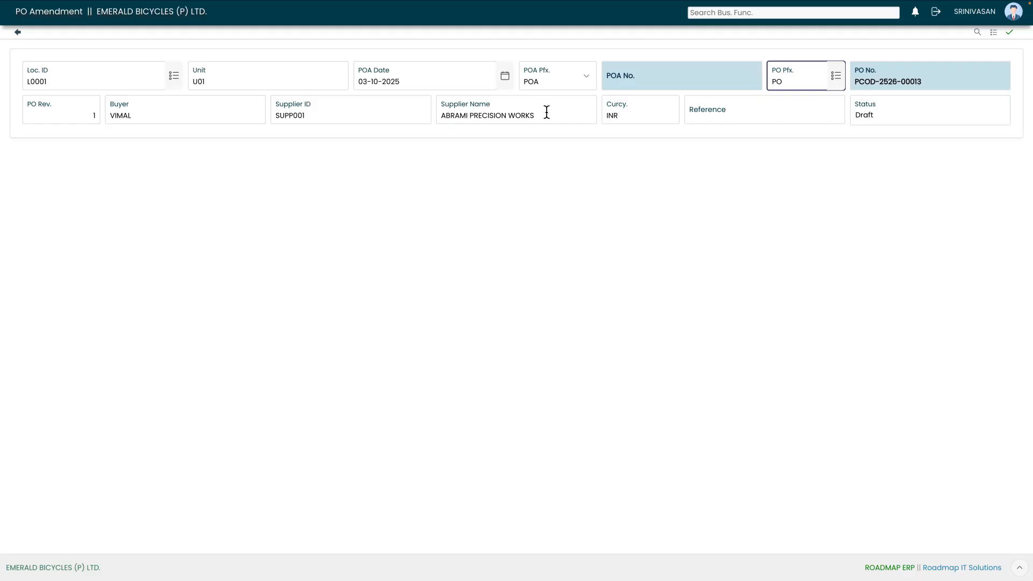
Step: Save the amendment header with the reference left blank
left_click(767, 114)
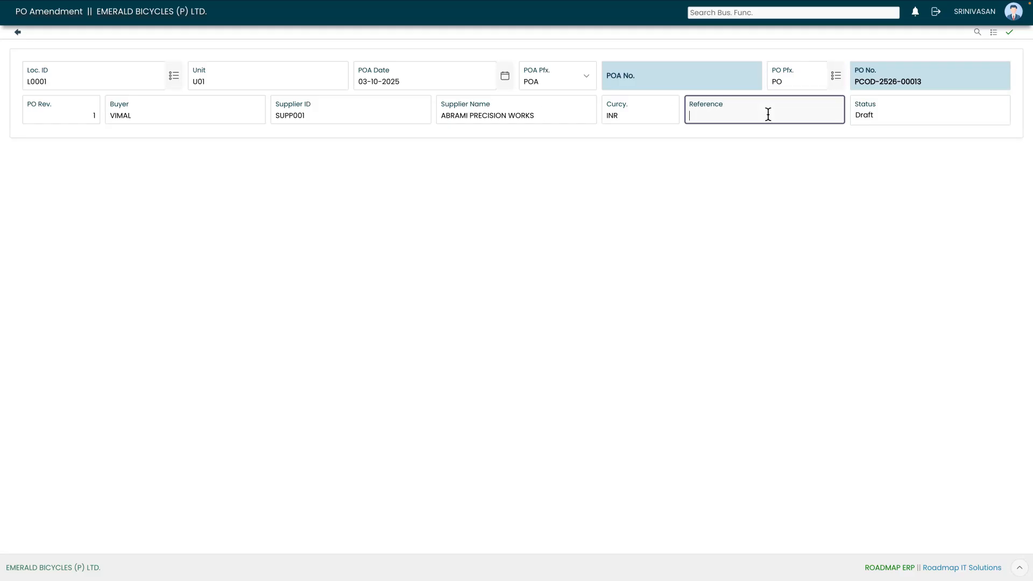
left_click(880, 115)
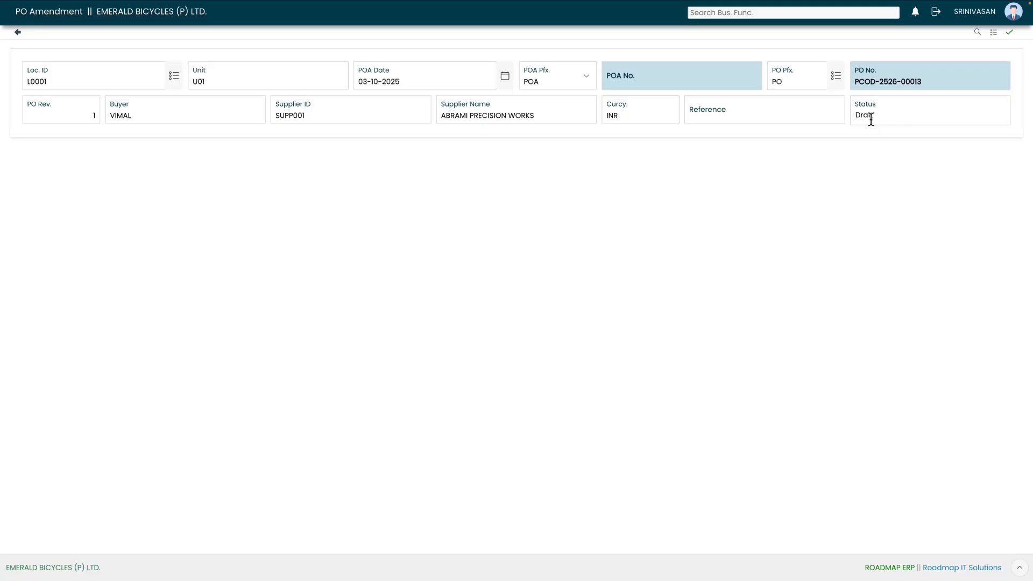
left_click(1010, 34)
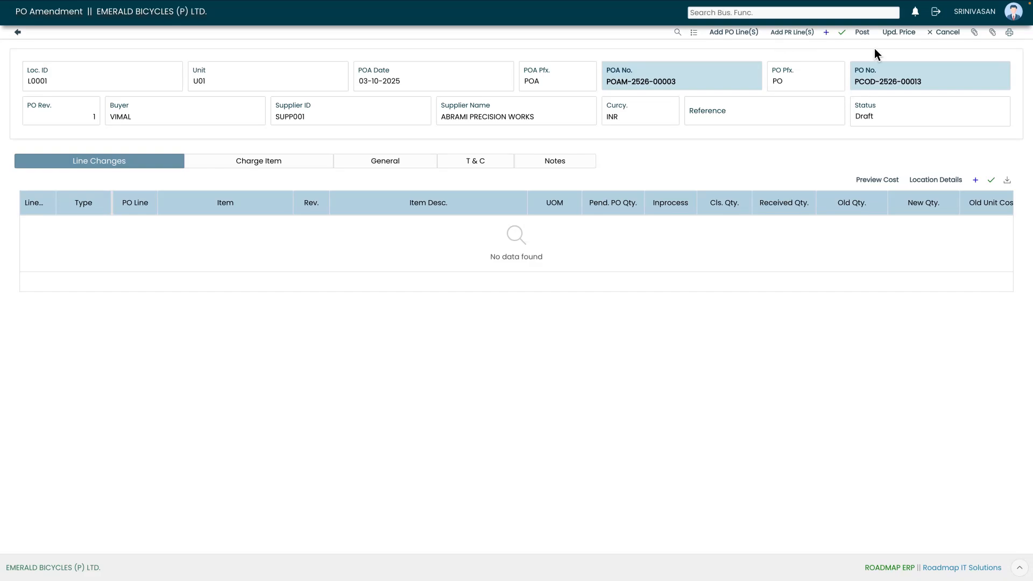
Step: Add PO line 5, item BI-BO-1005 TYRE(26*2.125), to the amendment
left_click(743, 36)
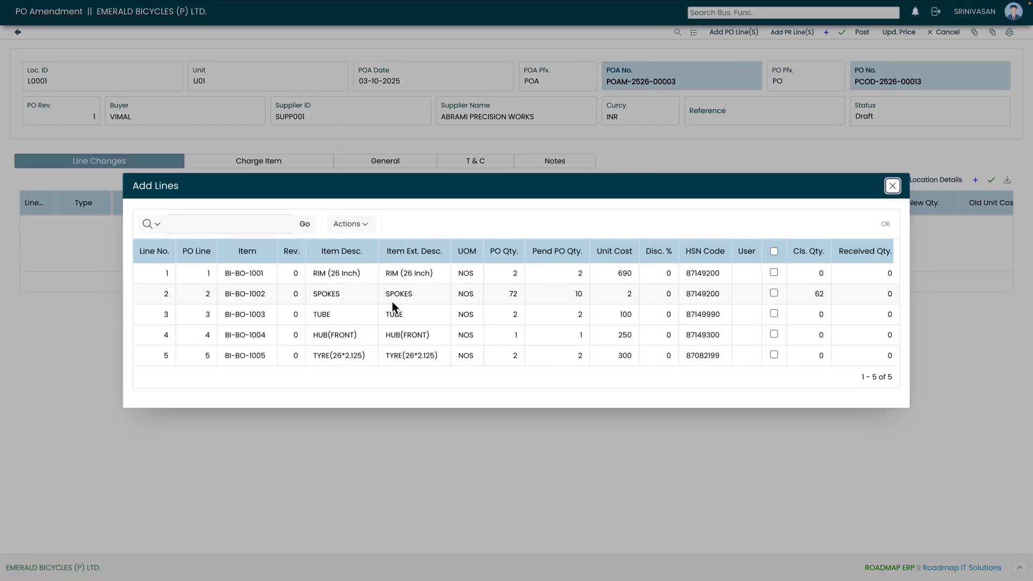
left_click(775, 356)
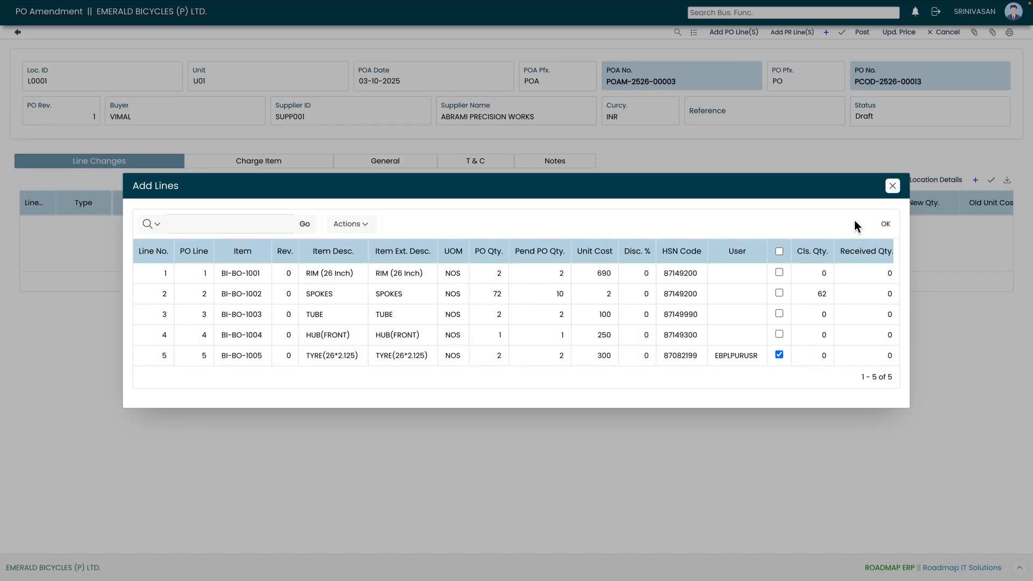
left_click(886, 225)
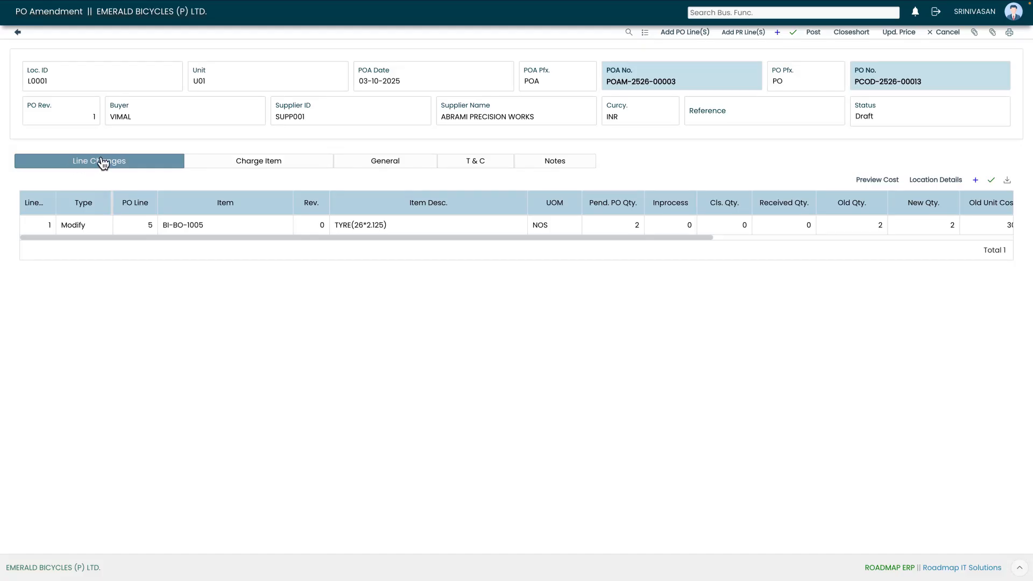
Step: Review the amendment's charge items, general terms, T & C and notes, and return to the line changes
left_click(216, 166)
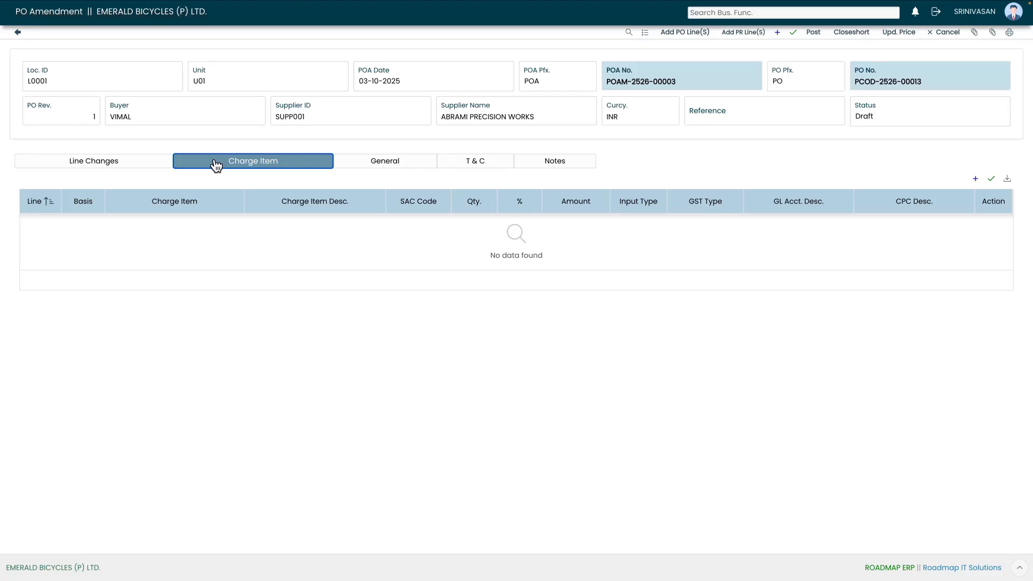
left_click(375, 162)
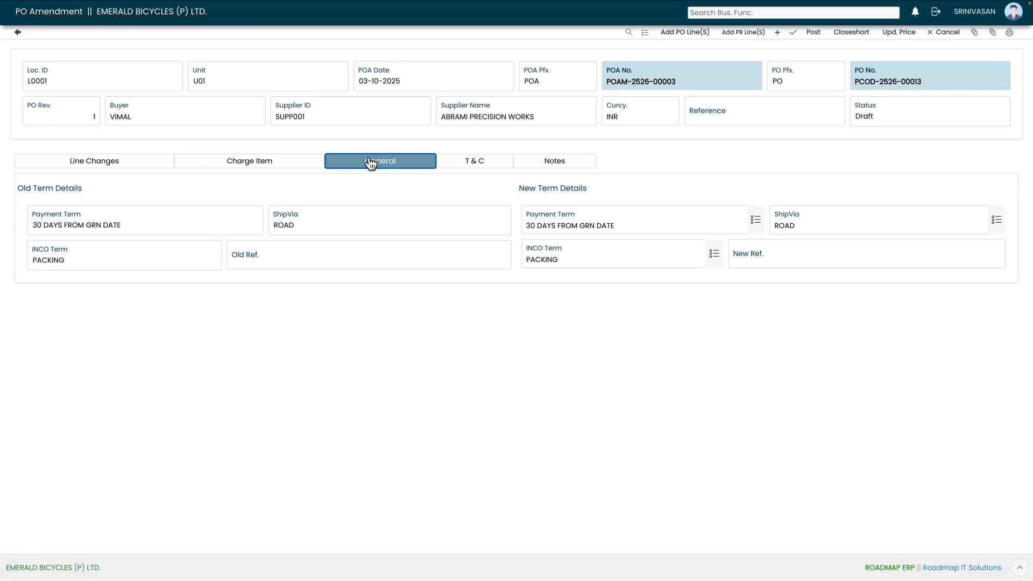
left_click(480, 167)
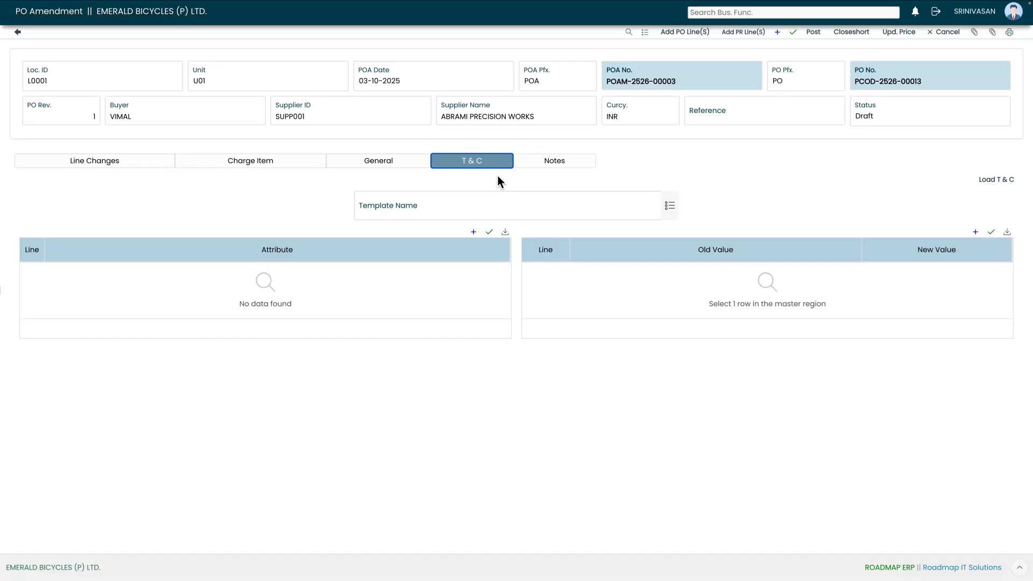
left_click(539, 167)
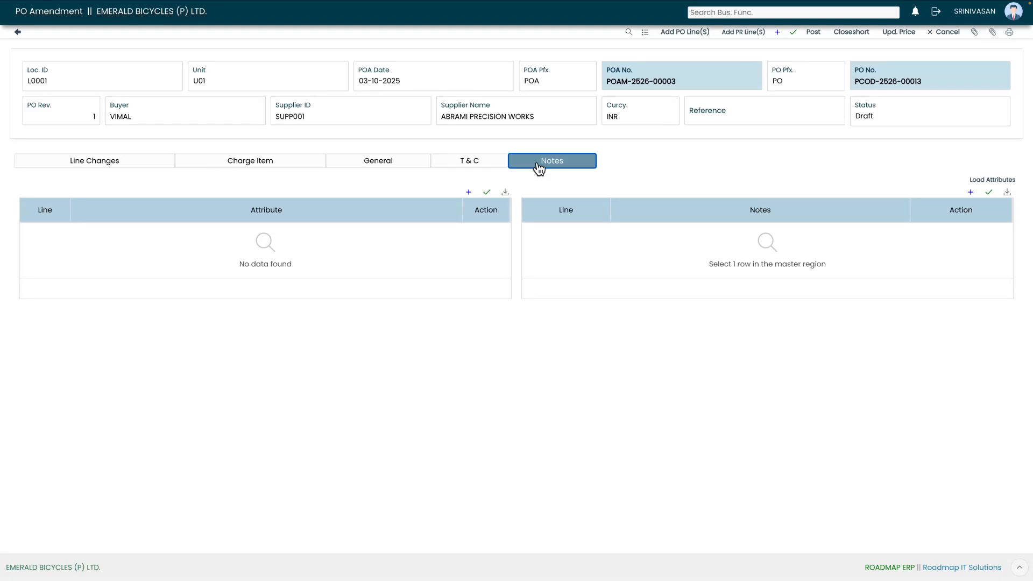
left_click(132, 164)
Step: Set the new quantity of the TYRE(26*2.125) line to 1
scroll(186, 238, "right", 1)
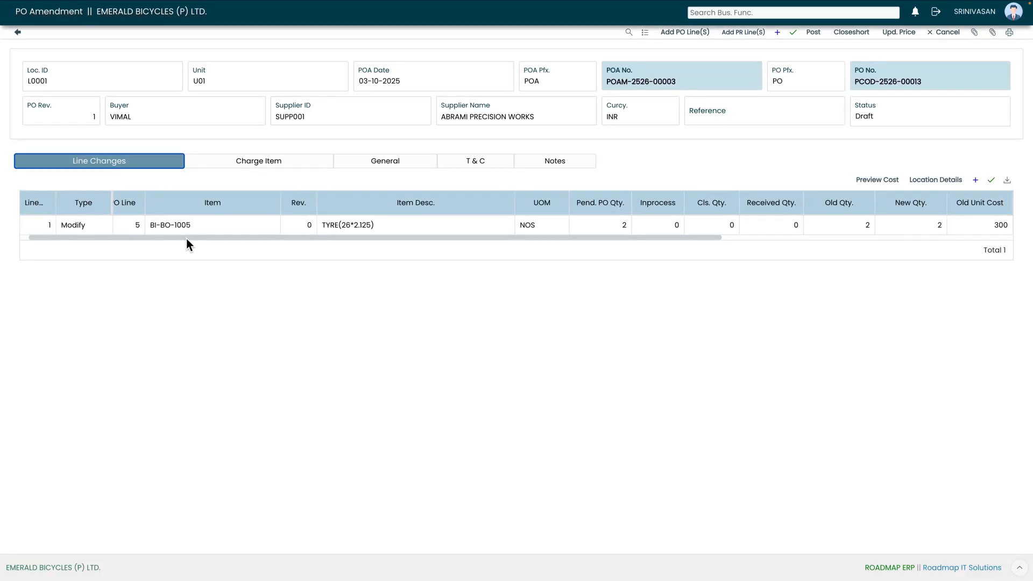
left_click_drag(184, 238, 162, 238)
left_click_drag(434, 240, 485, 240)
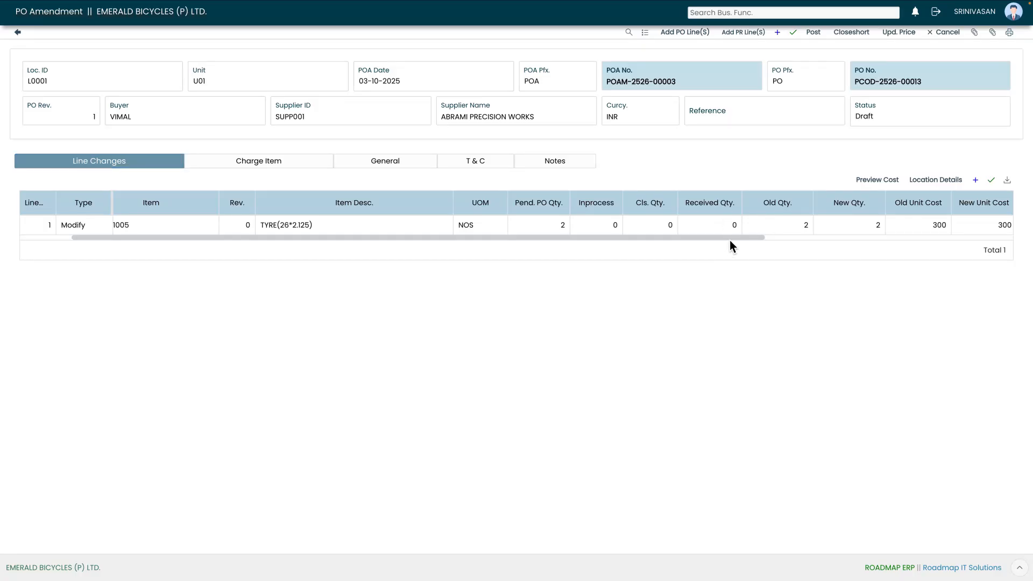
left_click_drag(729, 237, 781, 237)
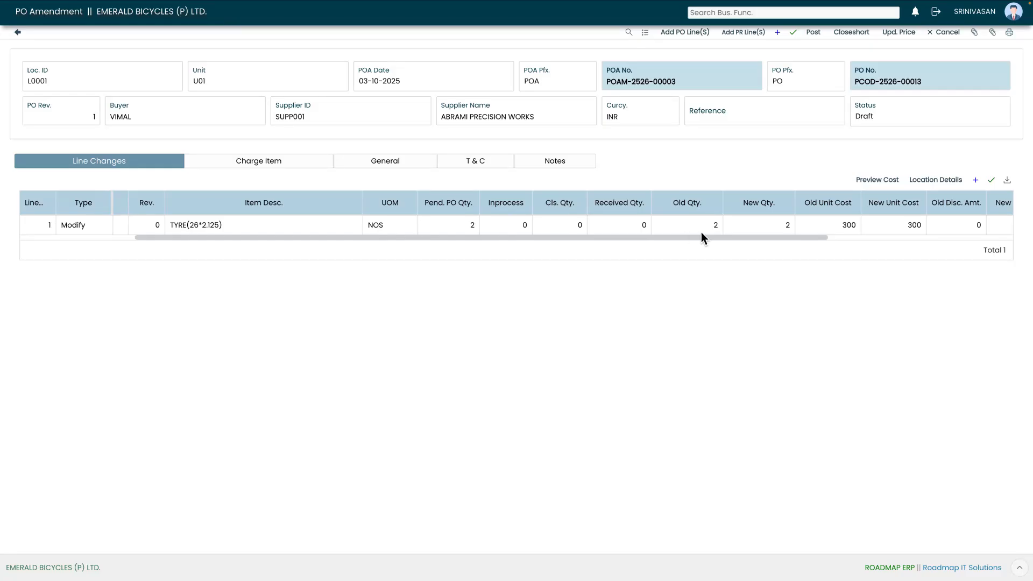
scroll(702, 237, "right", 1)
left_click(649, 231)
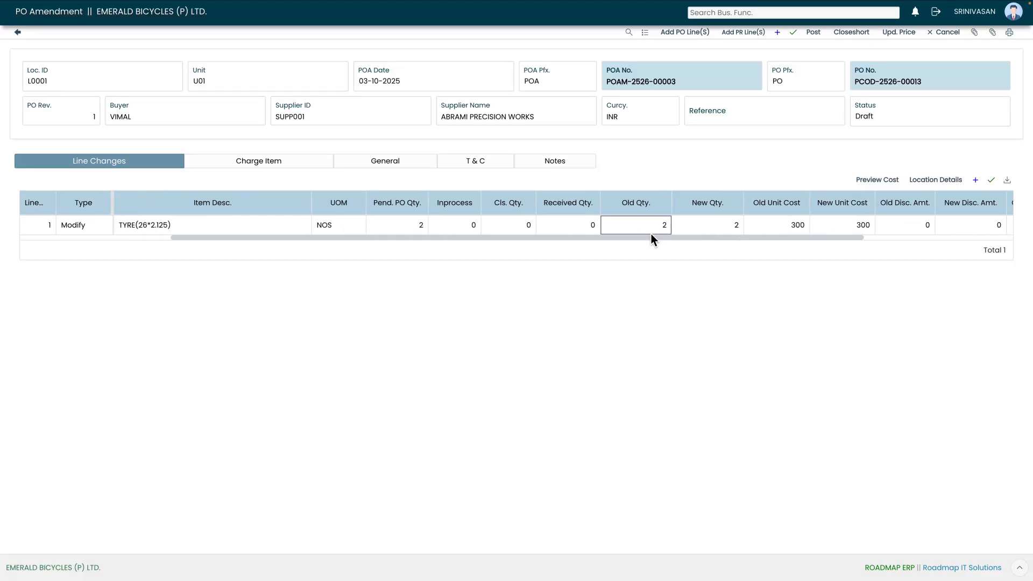
left_click(740, 231)
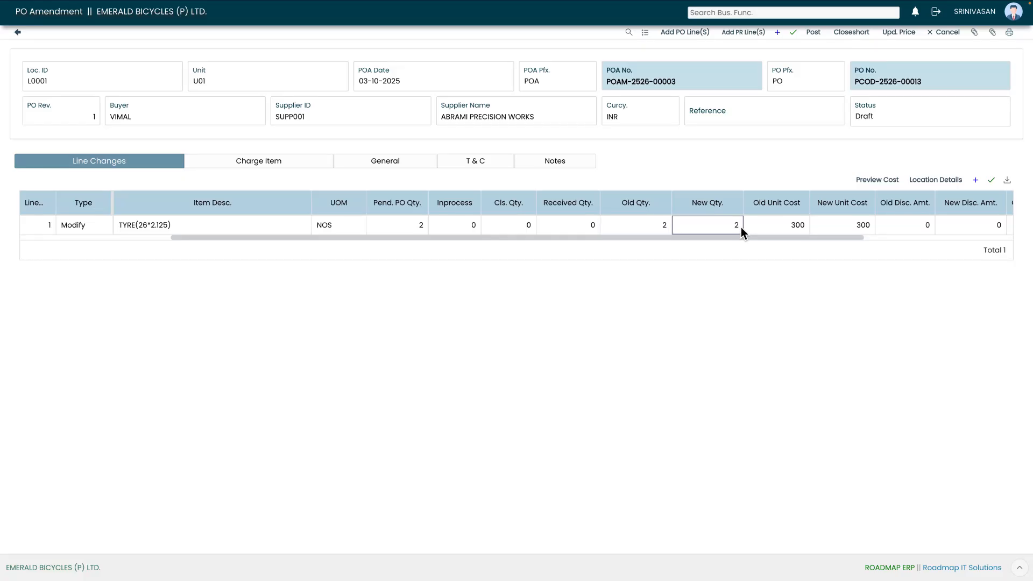
left_click(742, 230)
key("BackSpace")
left_click(780, 231)
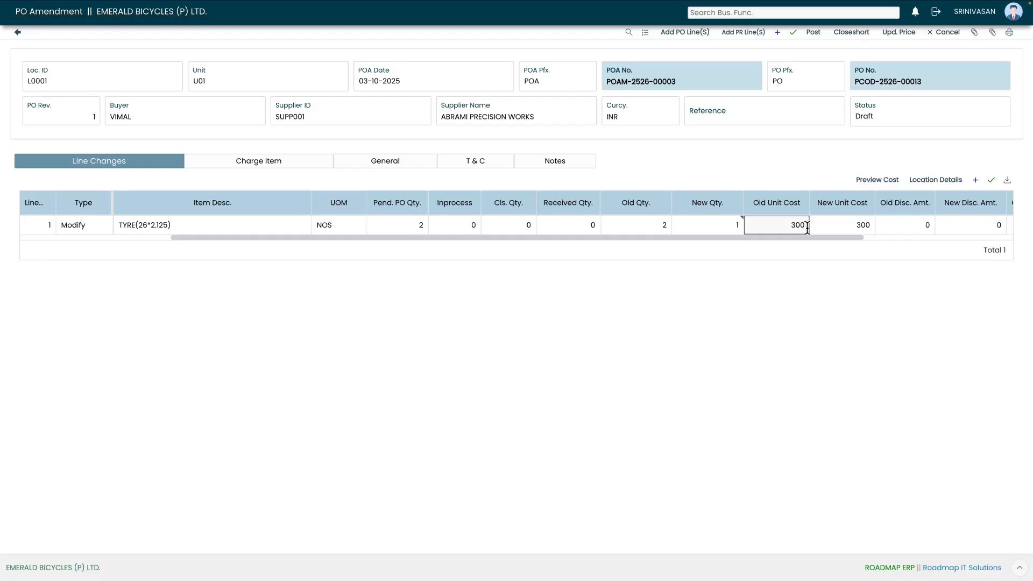
Step: Set the new unit cost of the TYRE(26*2.125) line to 350
left_click(834, 231)
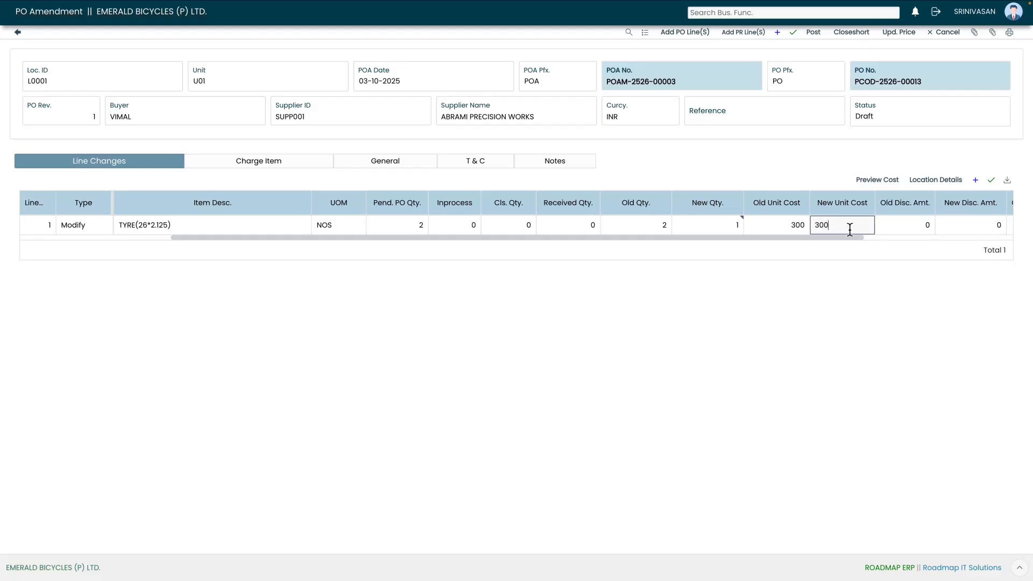
type("350")
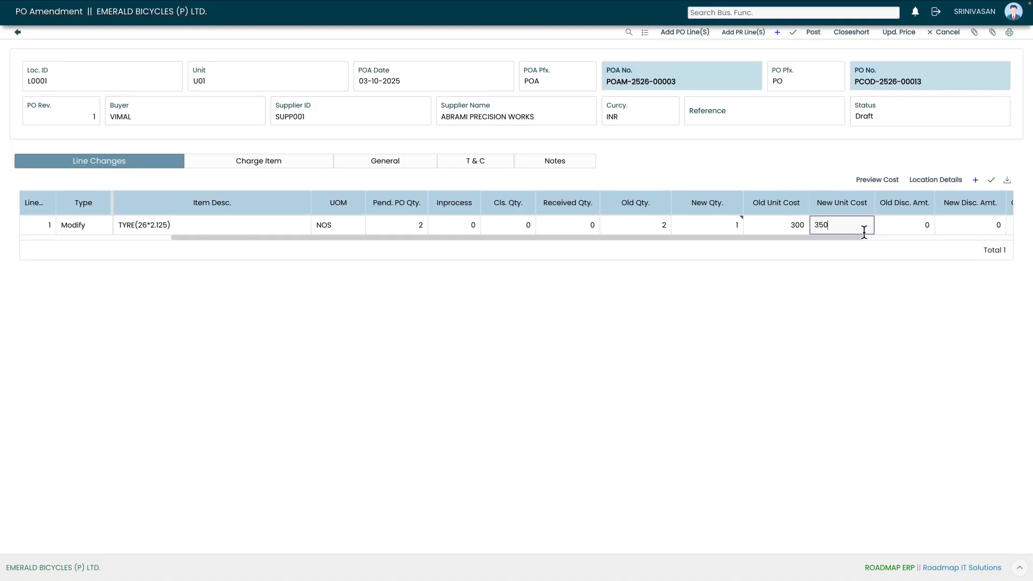
left_click(902, 249)
Step: Examine the tyre line's discount and tax details and its other line details, then close them
left_click_drag(856, 238, 993, 234)
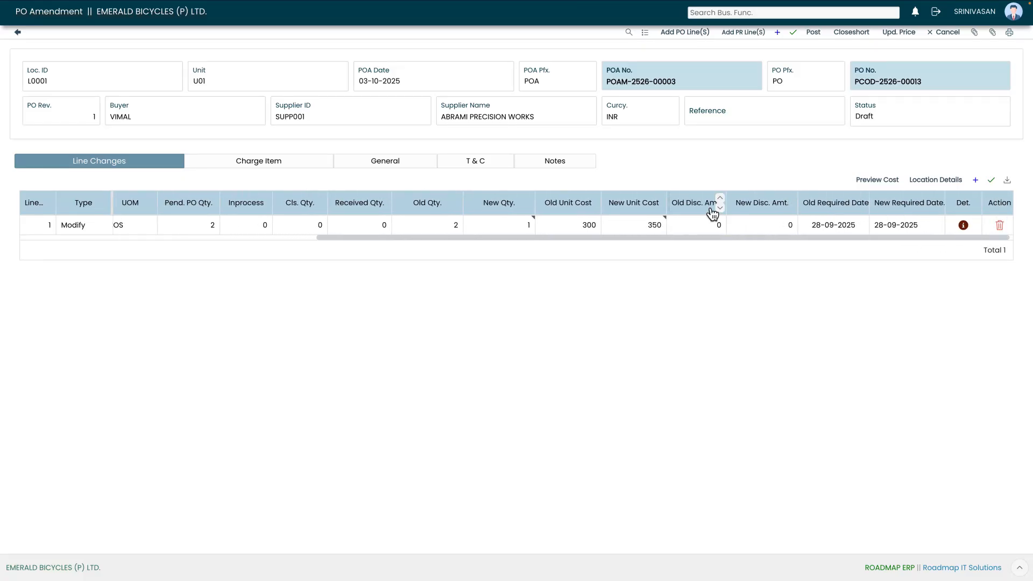
left_click_drag(805, 237, 819, 237)
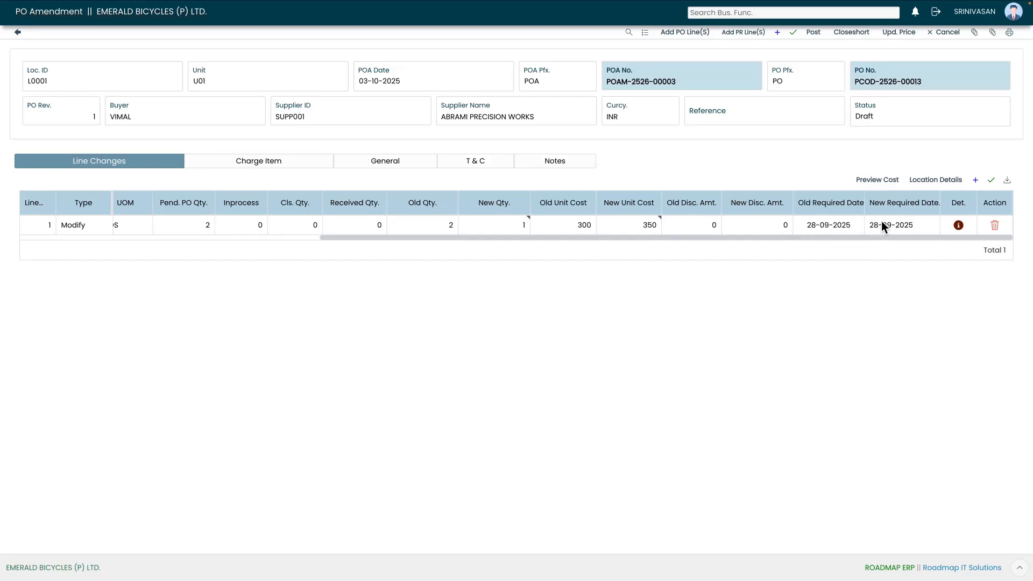
left_click(959, 225)
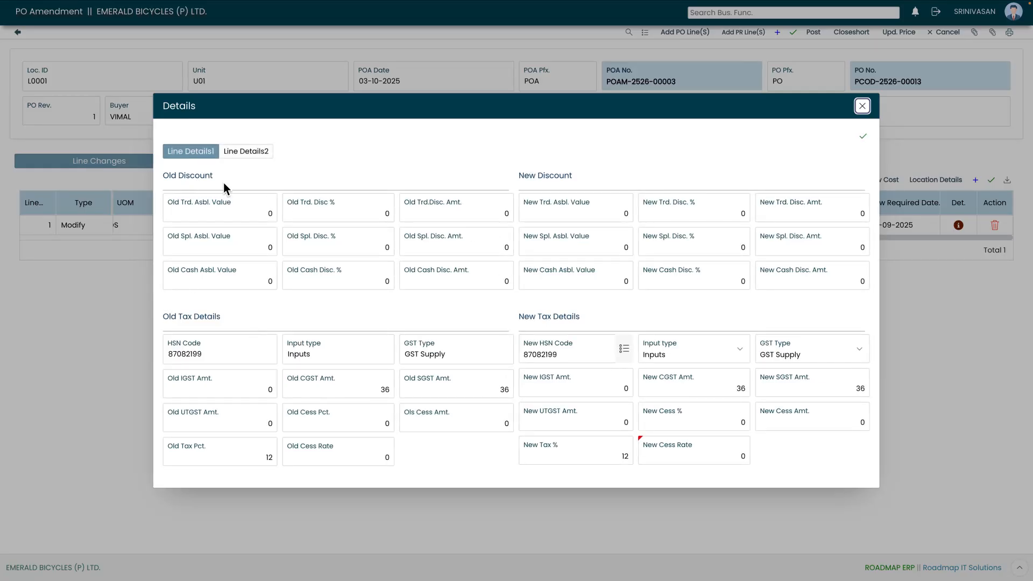
left_click(246, 153)
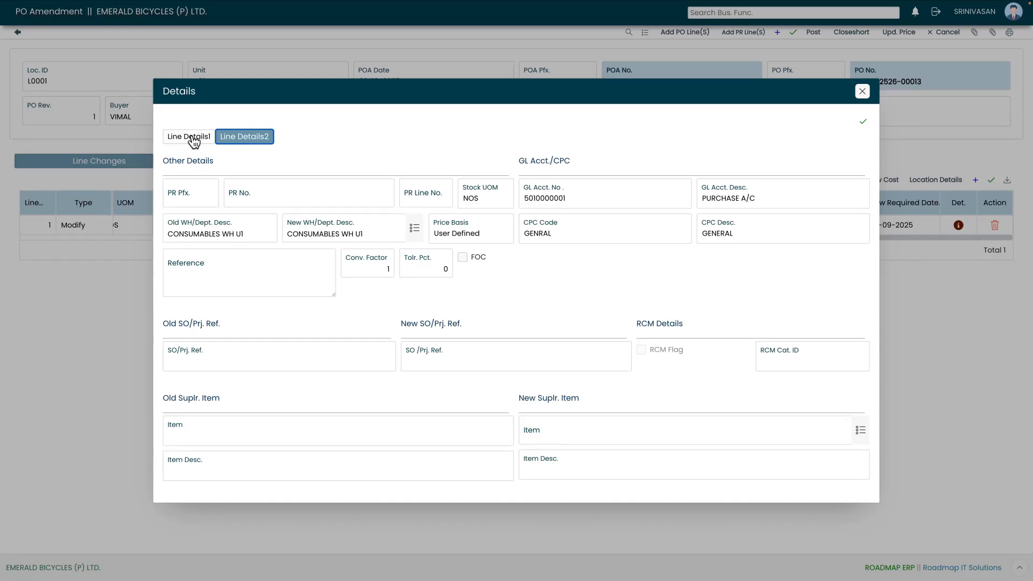
left_click(193, 141)
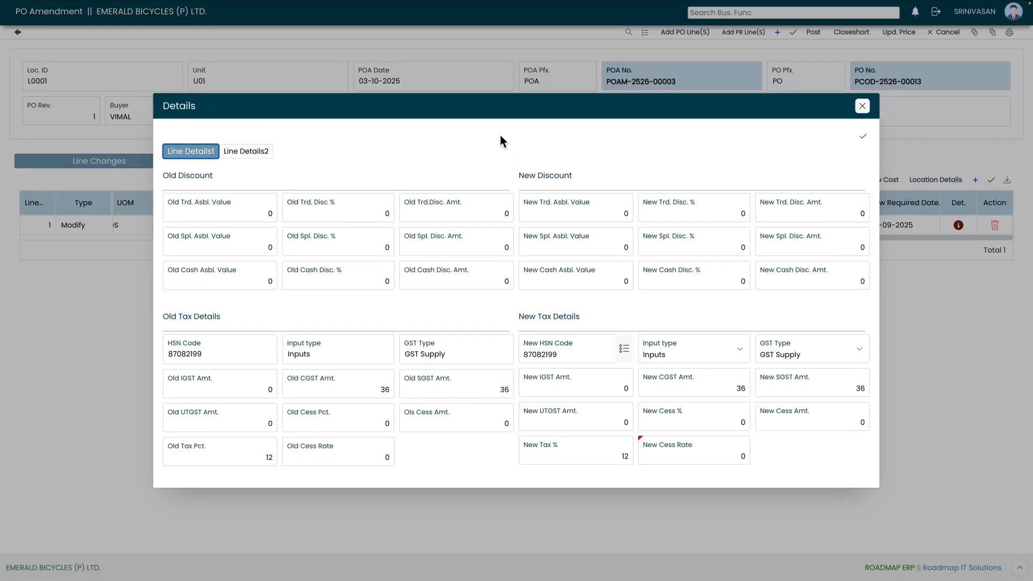
left_click(862, 106)
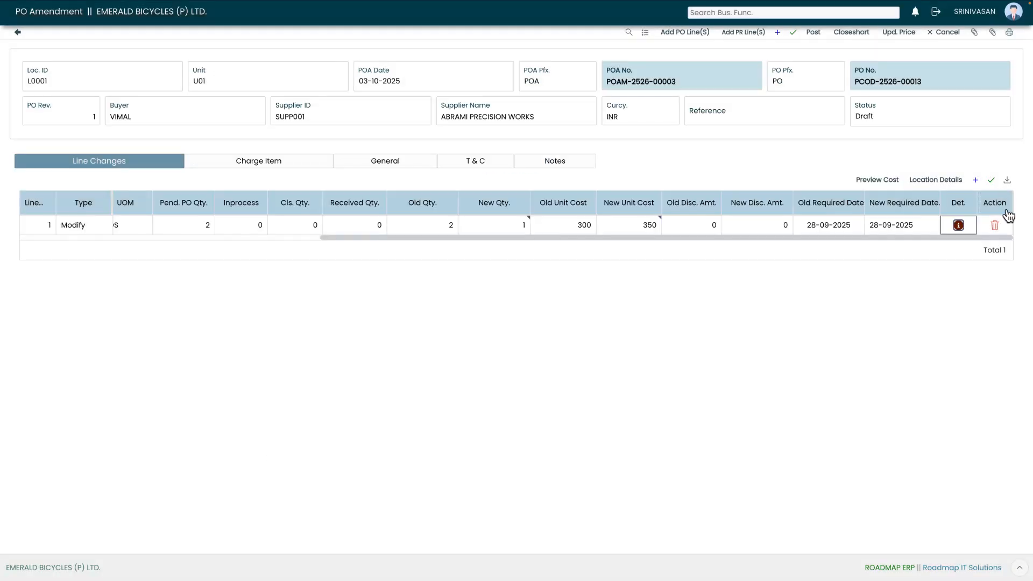
Step: Check the amendment's PO cost preview and its shipping and billing location details
left_click(877, 183)
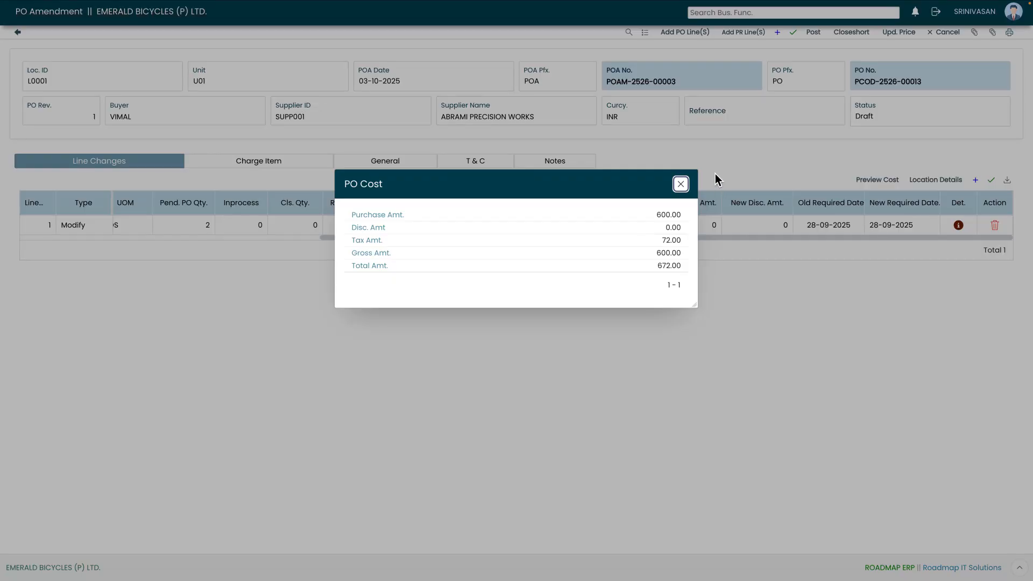
left_click(681, 184)
left_click(935, 179)
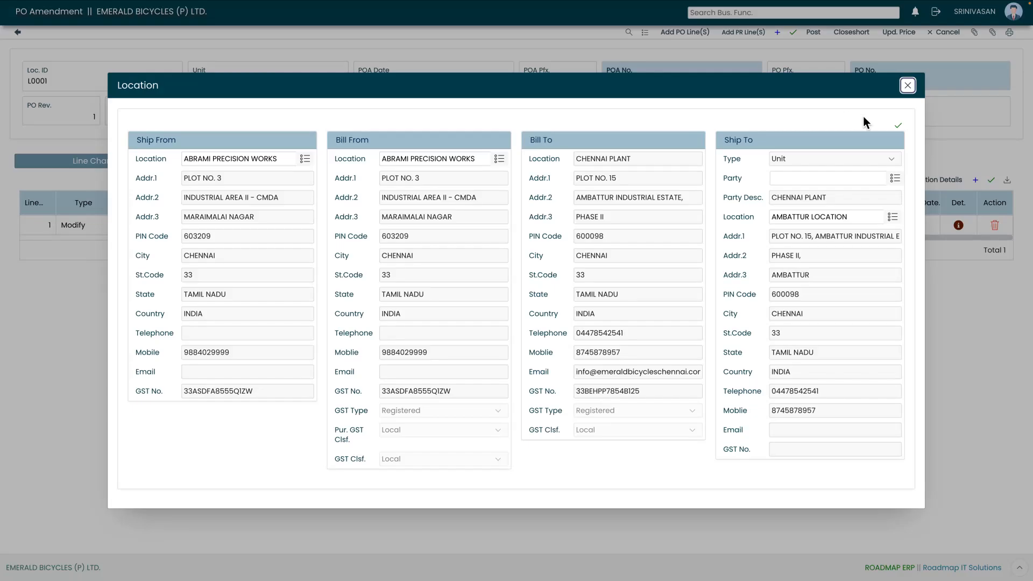
left_click(907, 85)
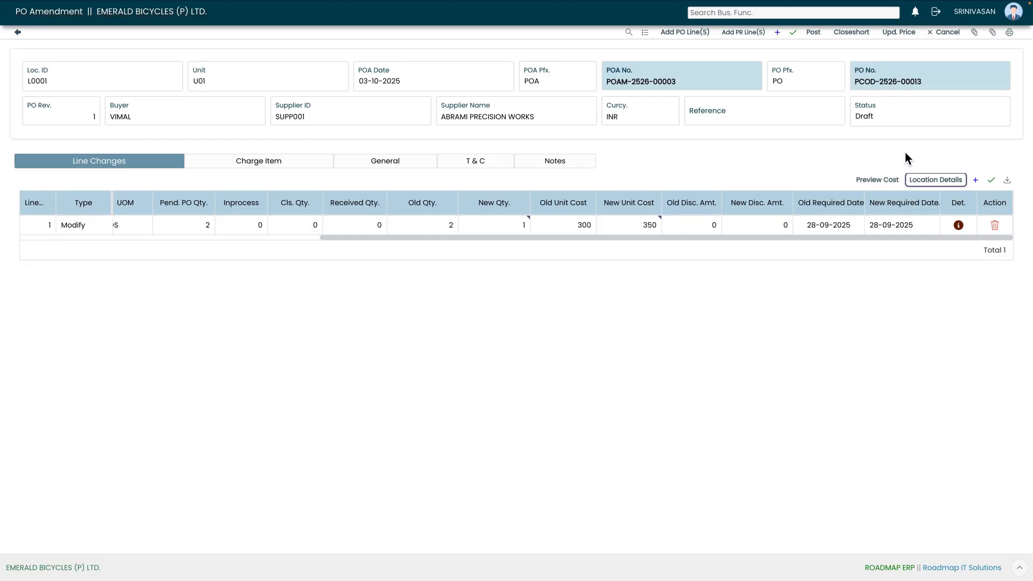
Step: Save the line changes and post the amendment with the Forward for Review action at MEDIUM priority
left_click(986, 182)
left_click_drag(680, 238, 1002, 223)
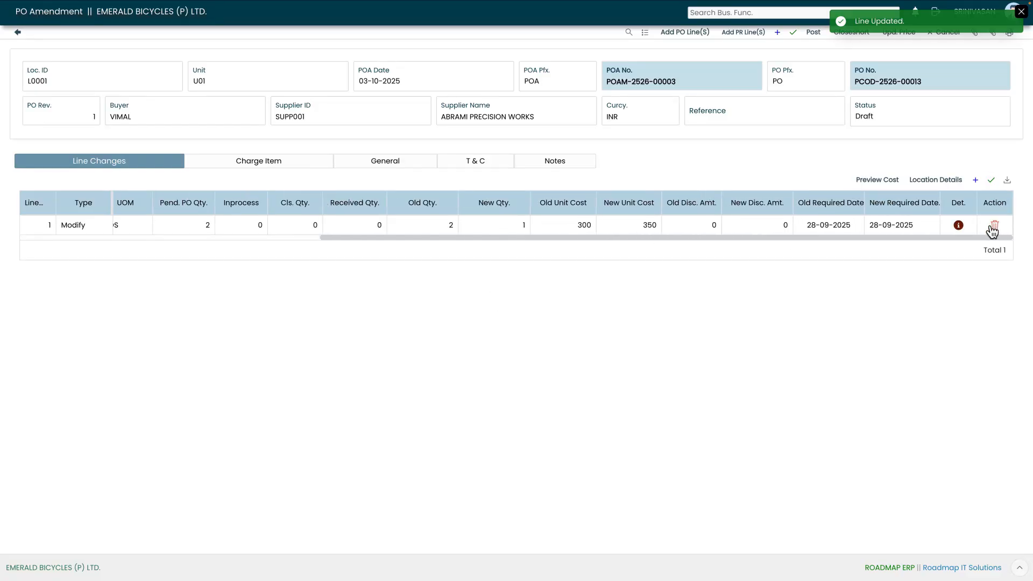
left_click_drag(799, 237, 821, 245)
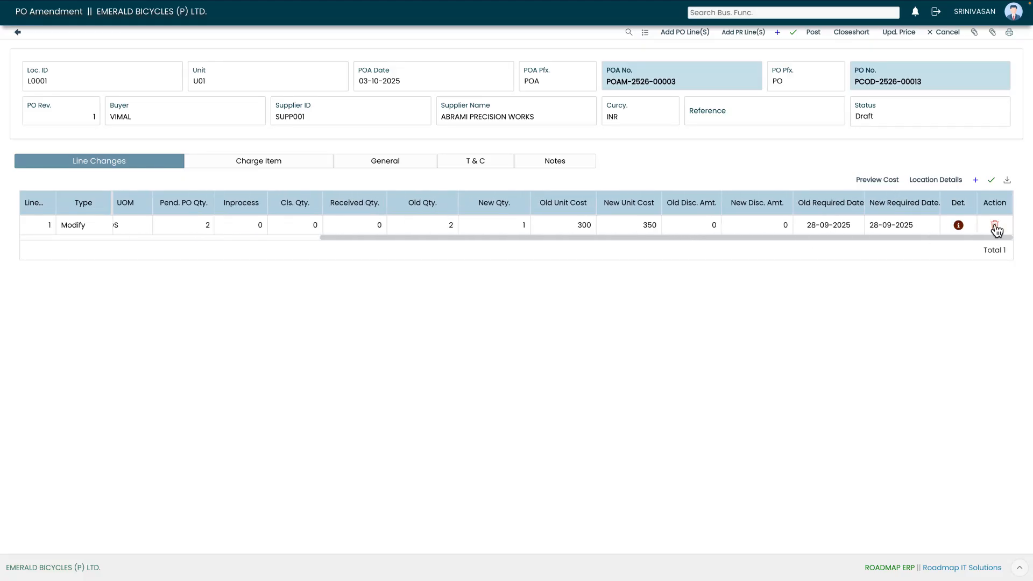
left_click(813, 33)
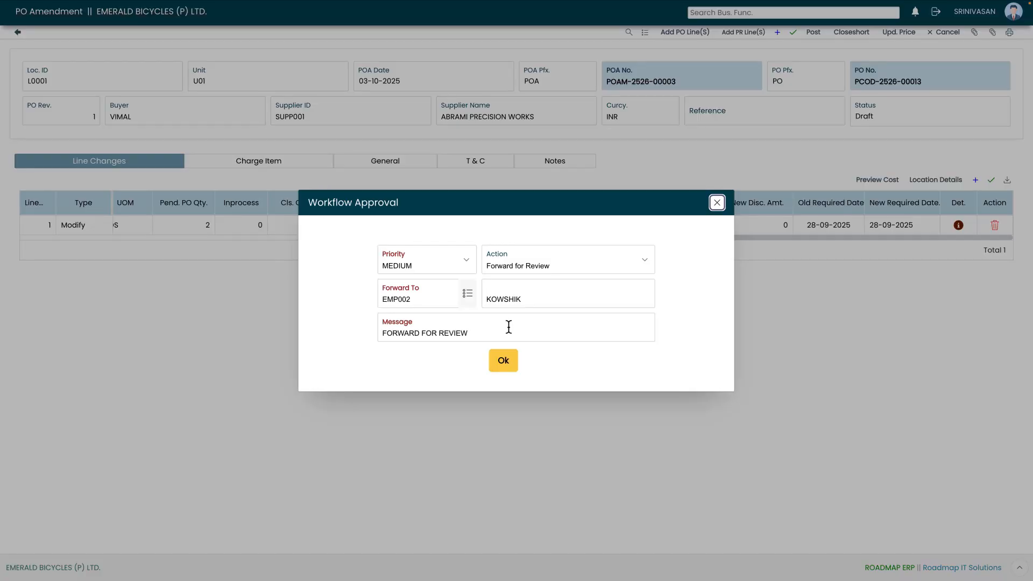
left_click(505, 368)
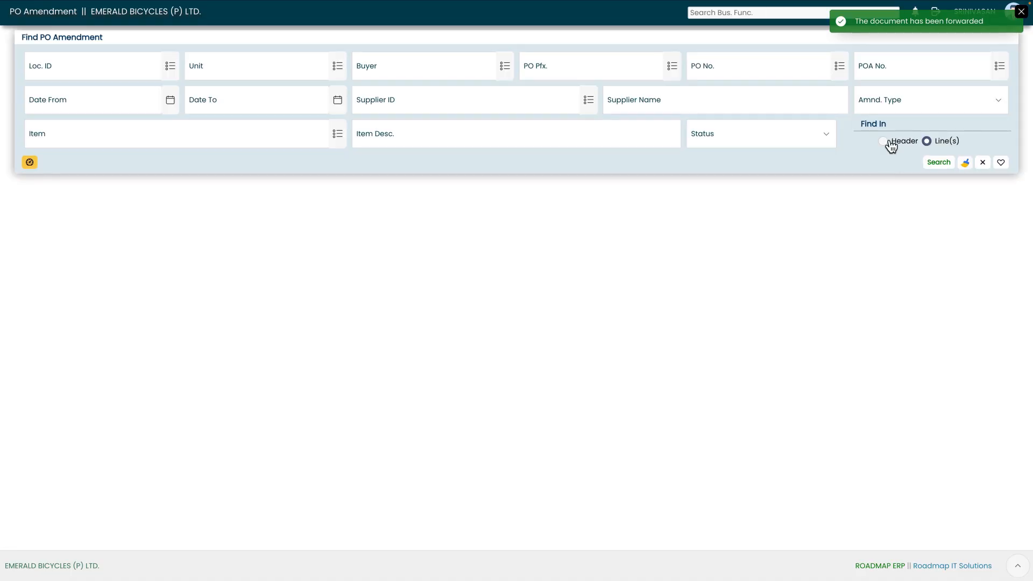
Step: Close the PO Amendment function, log in with the warehouse supervisor account and open the list of documents pending approval
left_click(1021, 12)
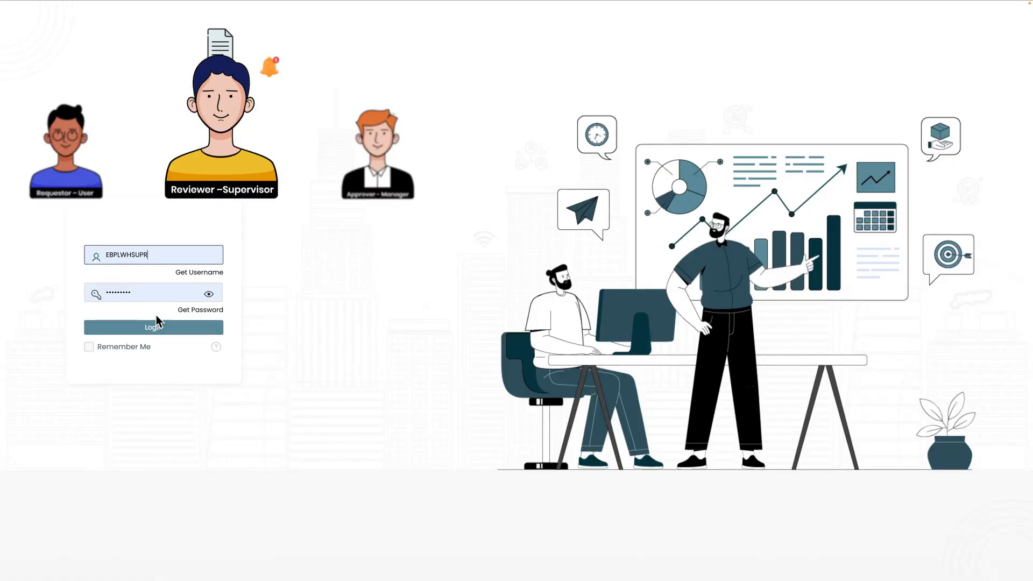
left_click(151, 328)
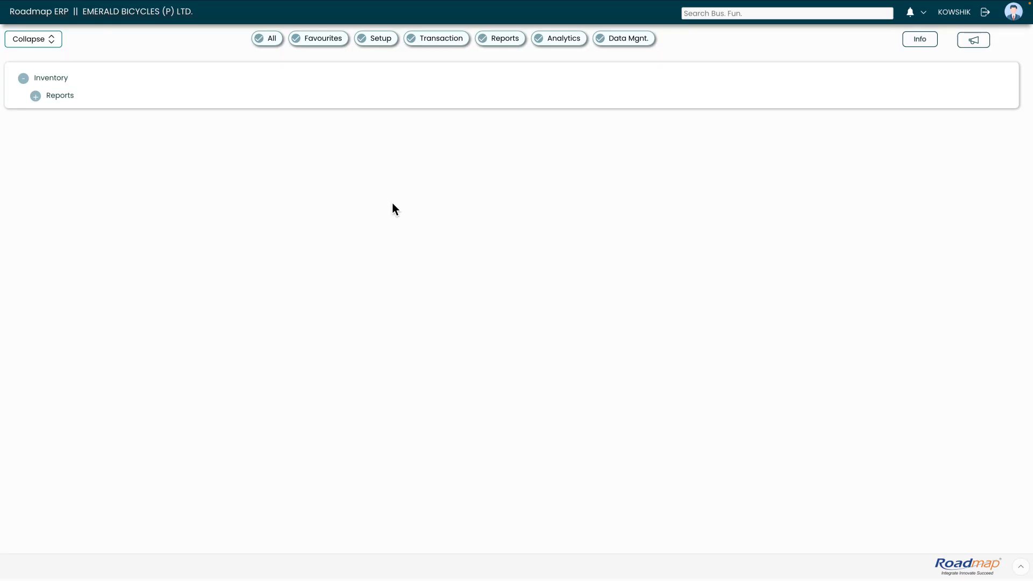
left_click(910, 15)
left_click(944, 47)
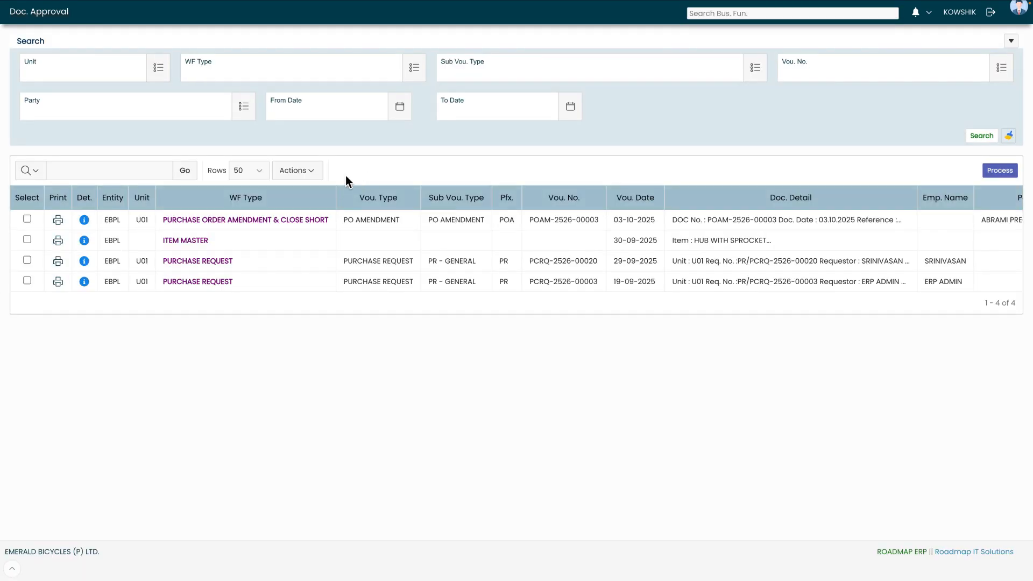
Step: Review the pending PO amendment's line changes and submit it with the Review & Forward for Approve action at MEDIUM priority
left_click(84, 221)
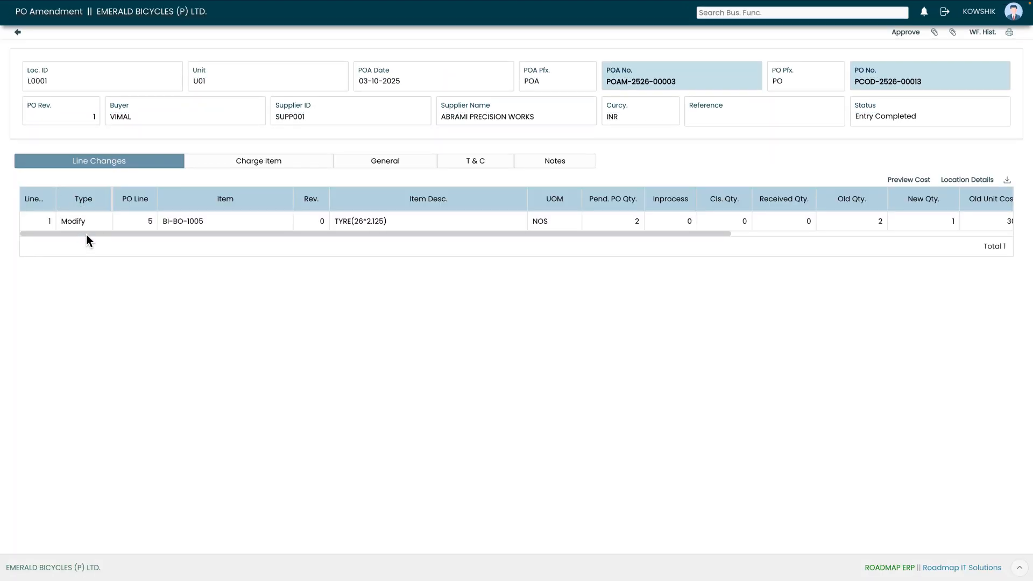
left_click_drag(86, 235, 2, 258)
left_click_drag(86, 236, 242, 237)
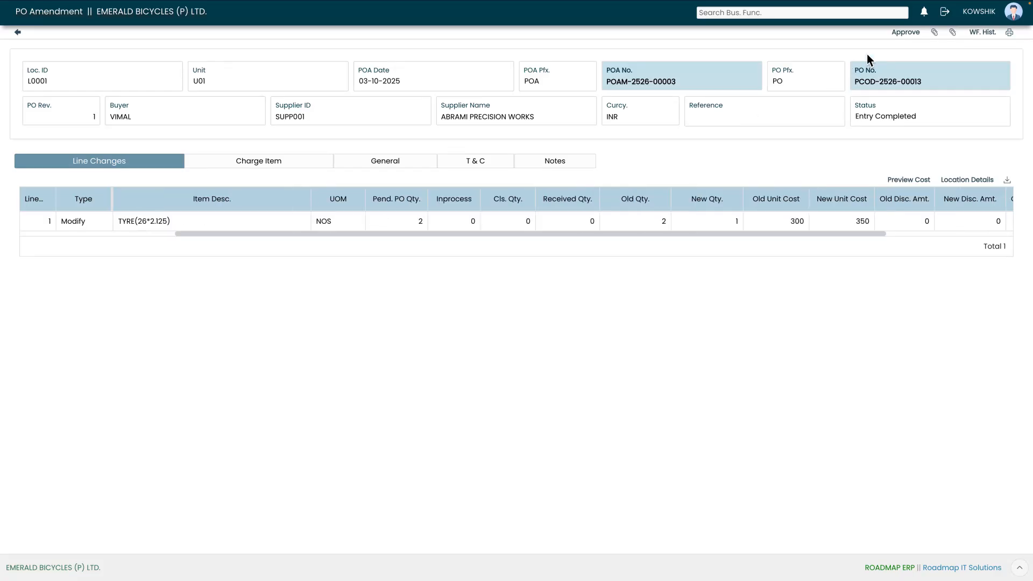
left_click(905, 32)
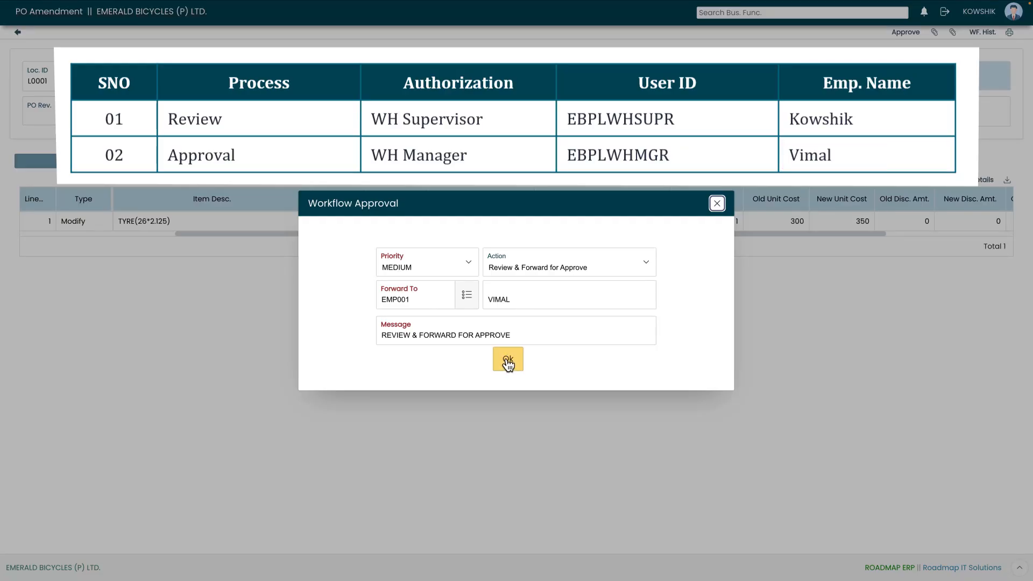
left_click(511, 361)
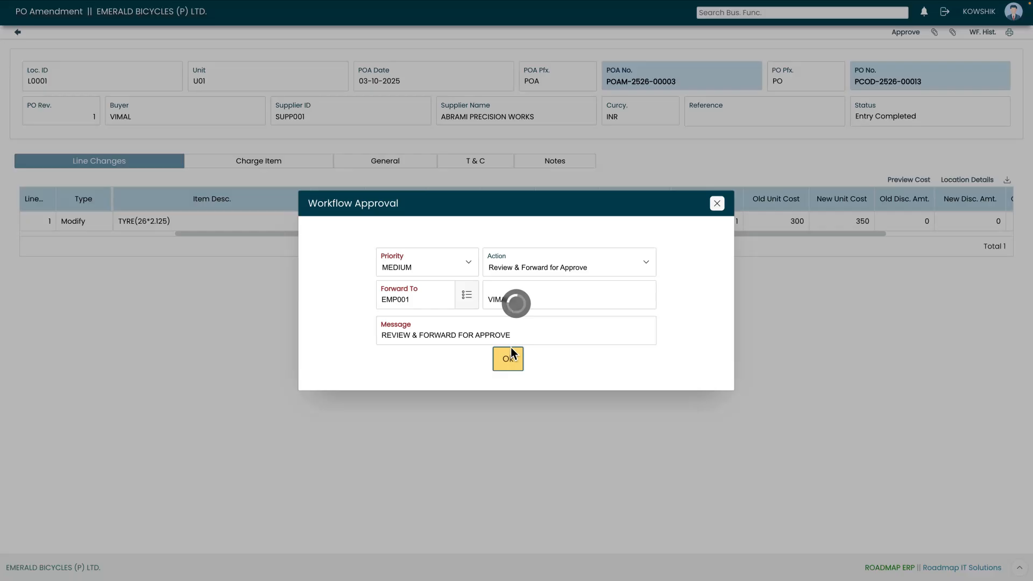
left_click(510, 352)
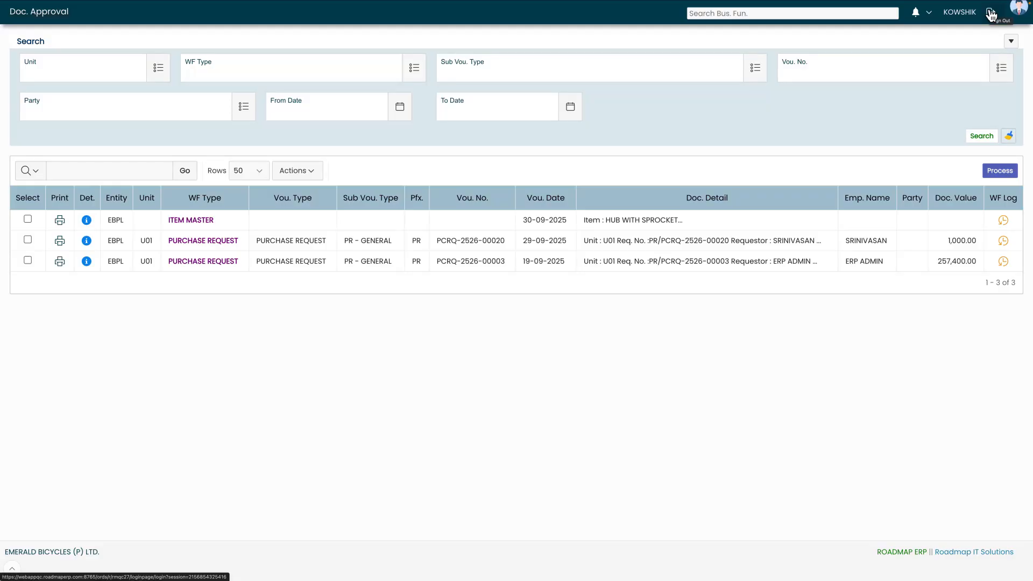
Step: Sign out, log in with the warehouse manager account and open the list of documents pending approval
left_click(991, 14)
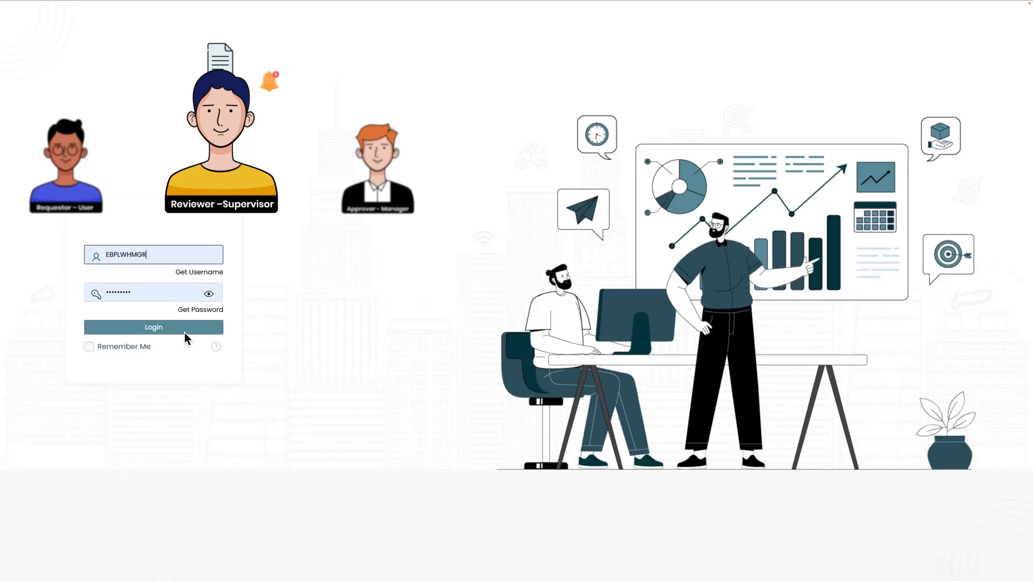
left_click(155, 329)
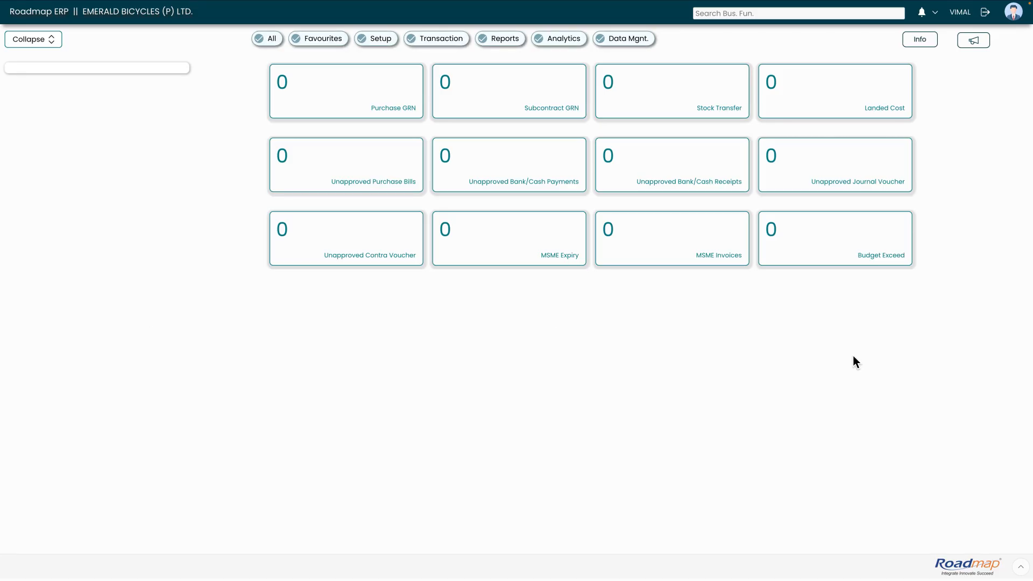
left_click(922, 17)
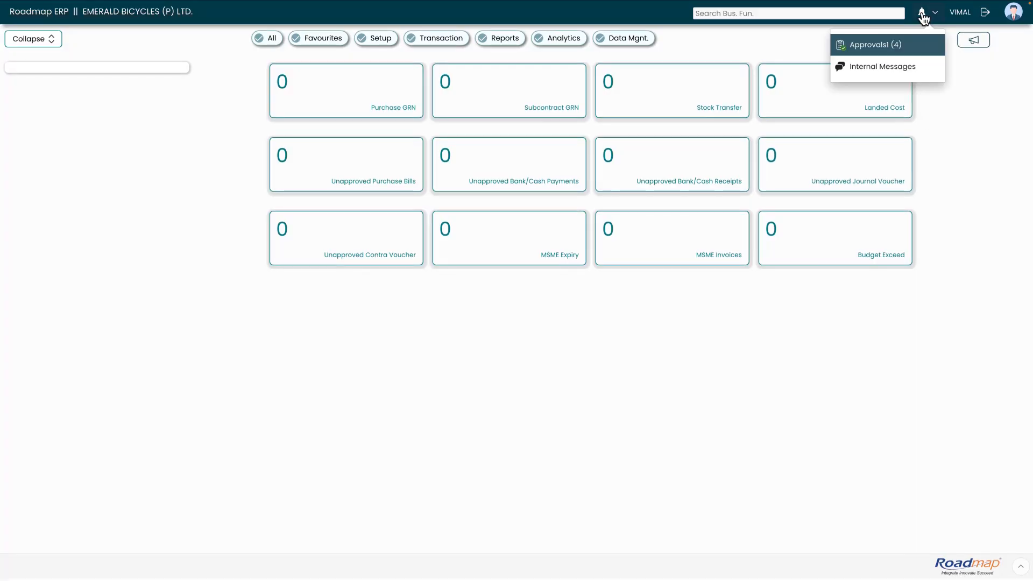
left_click(885, 45)
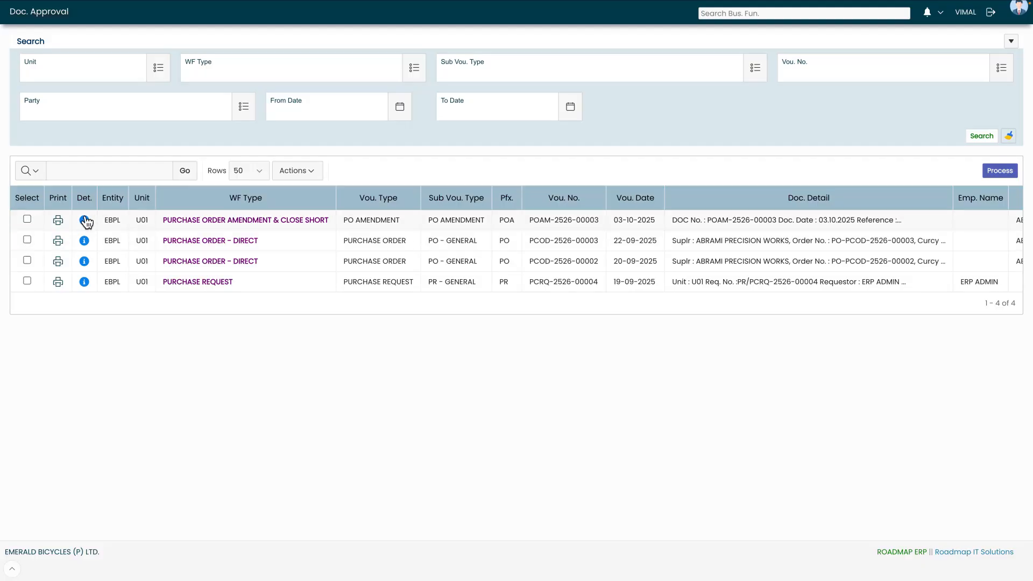
Step: Check the forwarded PO amendment's quantity, unit cost and date changes, and submit the Approve action at MEDIUM priority
left_click(85, 220)
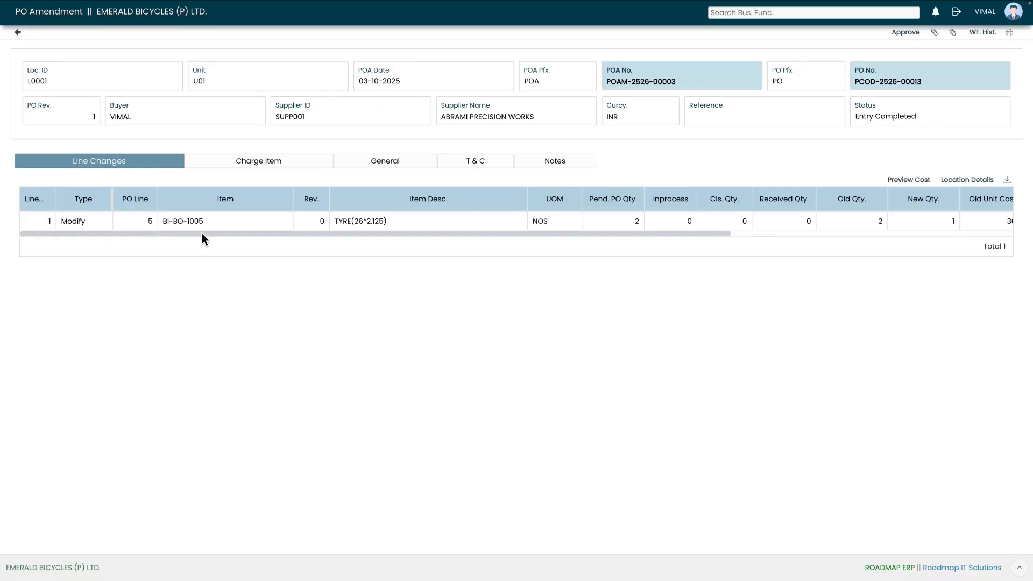
scroll(402, 233, "right", 3)
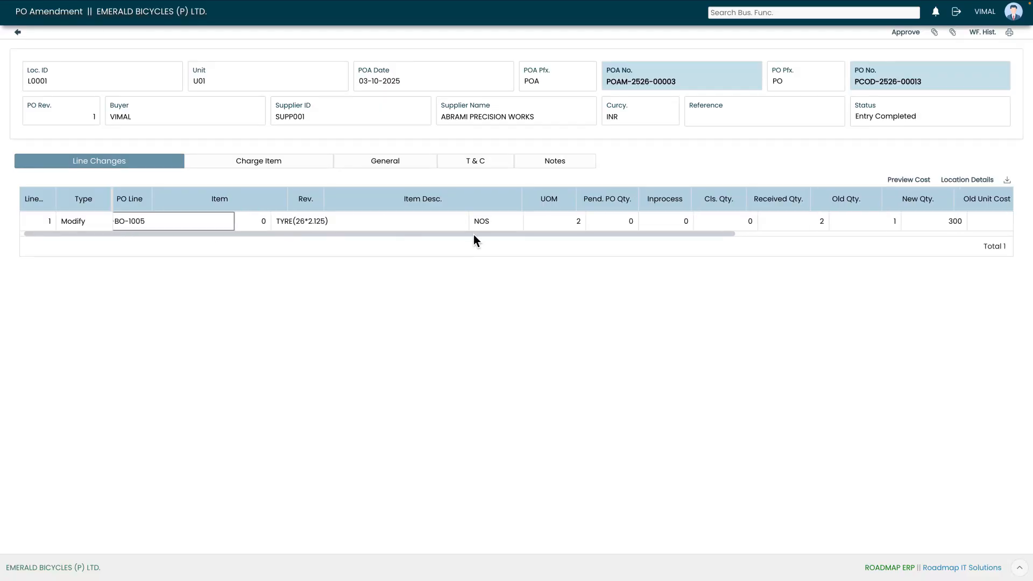
scroll(527, 234, "right", 1)
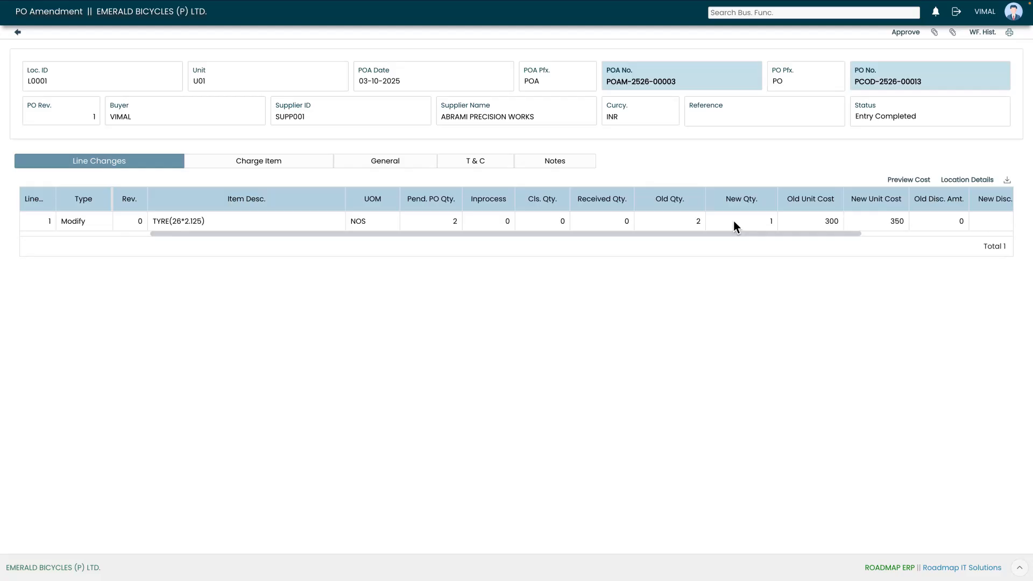
left_click_drag(770, 235, 931, 233)
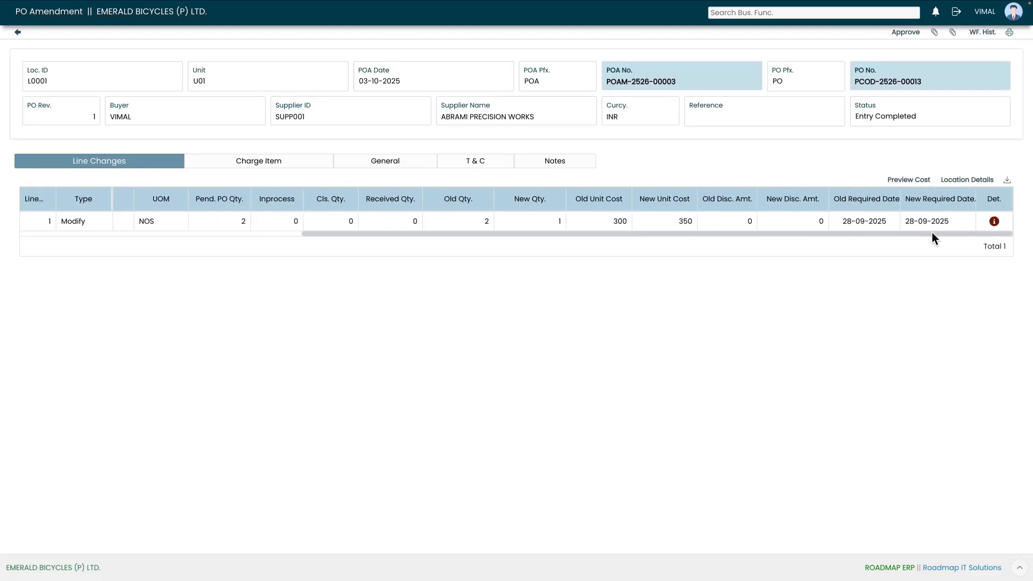
left_click(906, 32)
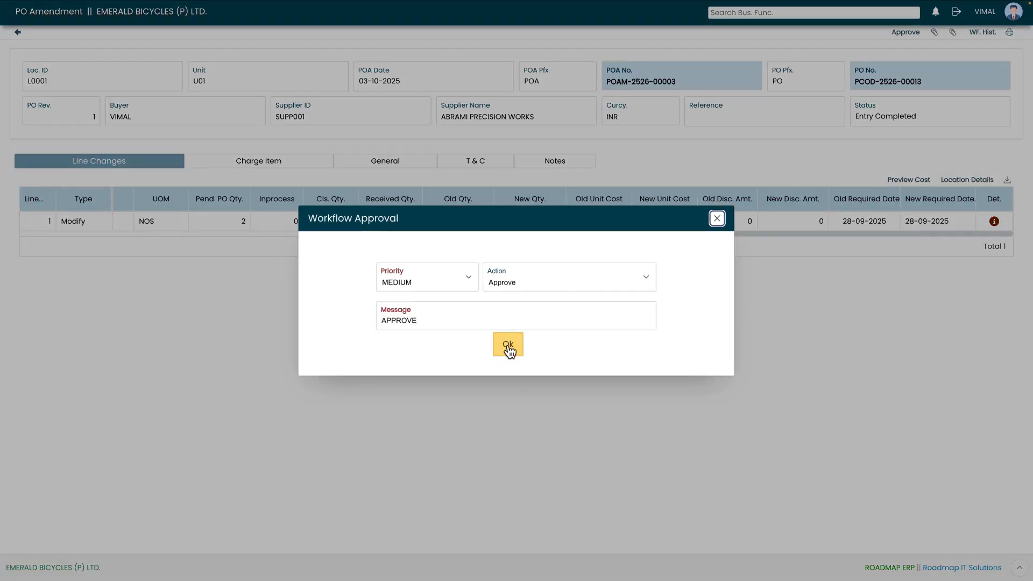
left_click(508, 345)
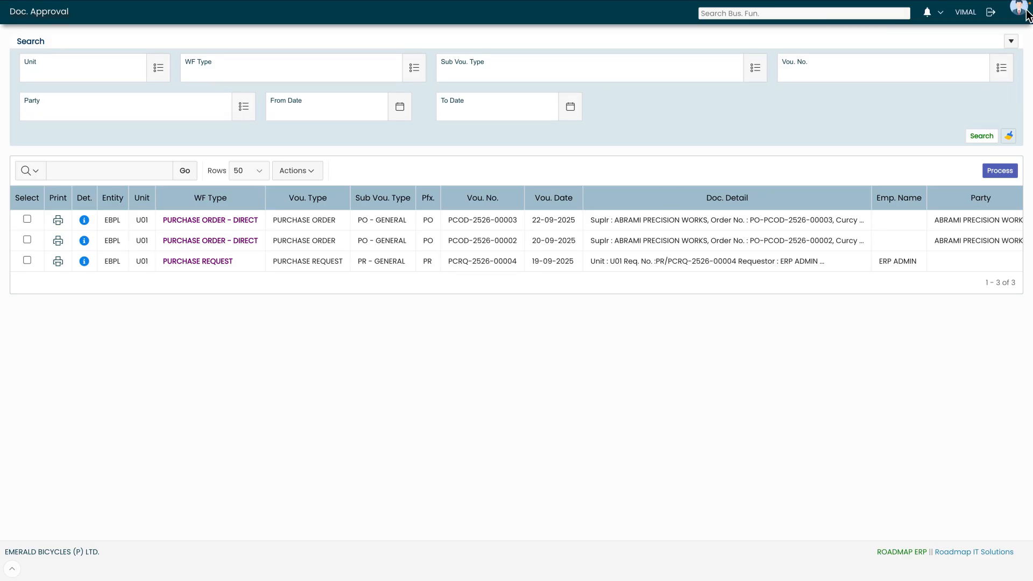
Step: Sign out, log in again with the purchase user account and open the PO Amendment function
left_click(989, 13)
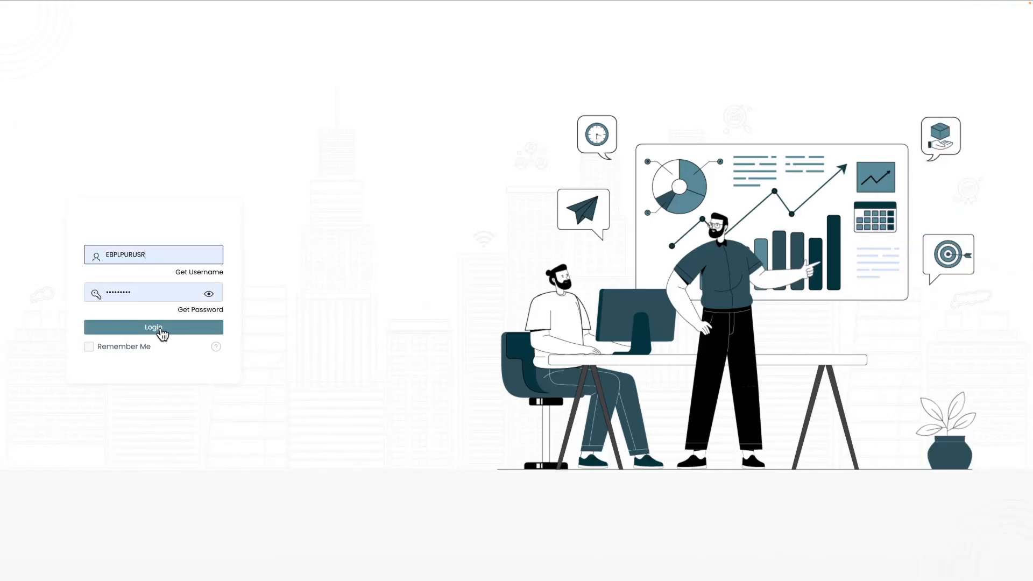
left_click(161, 331)
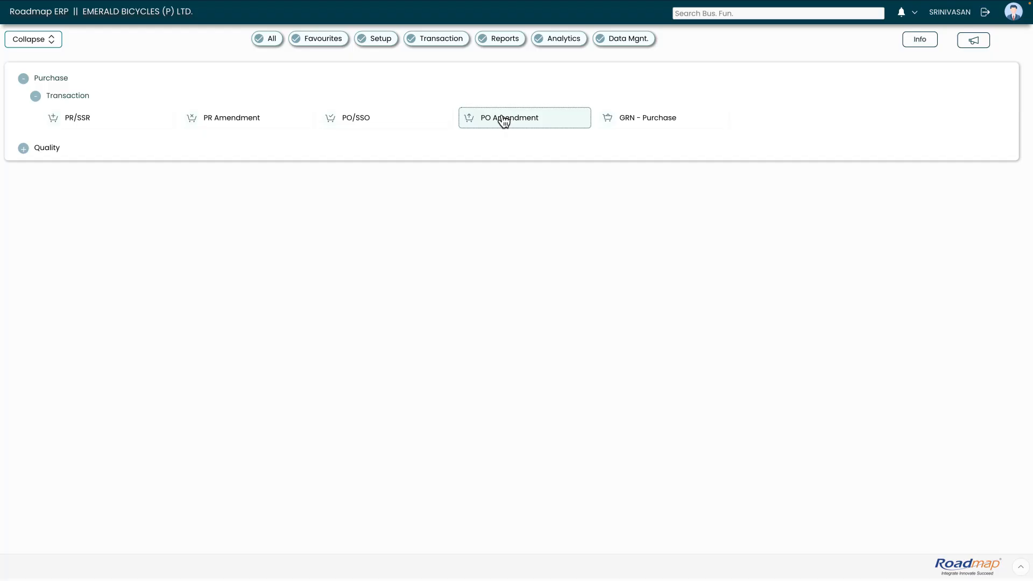
left_click(504, 118)
Step: Search for the approved amendment by its POA number at line level and open it
left_click(999, 67)
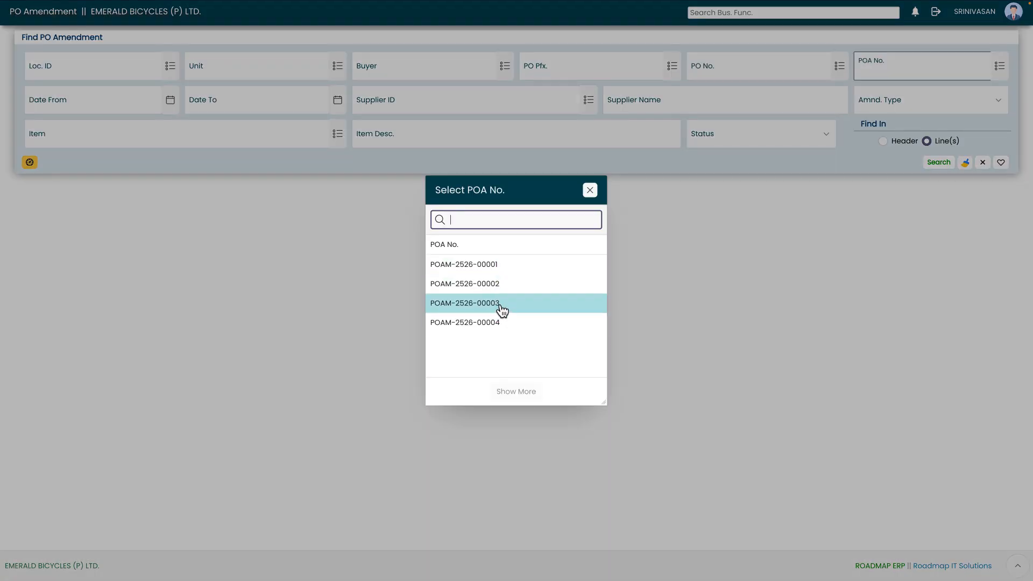
left_click(500, 304)
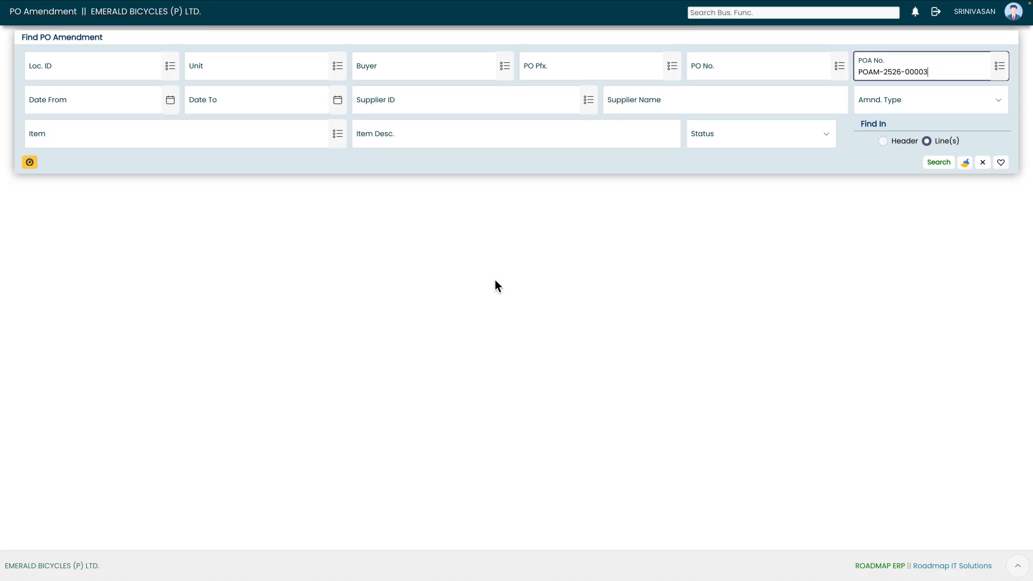
left_click(941, 164)
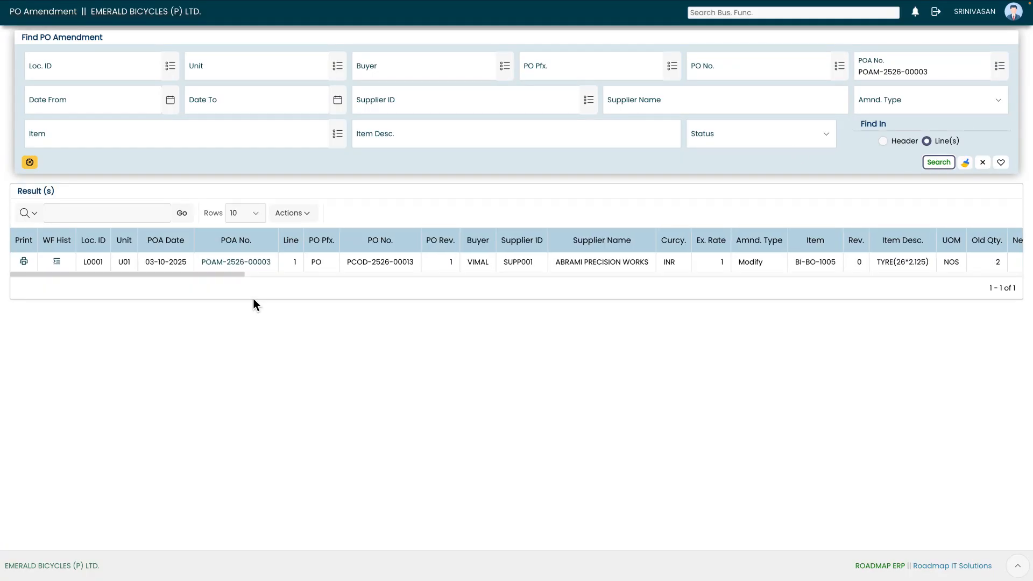
left_click(235, 264)
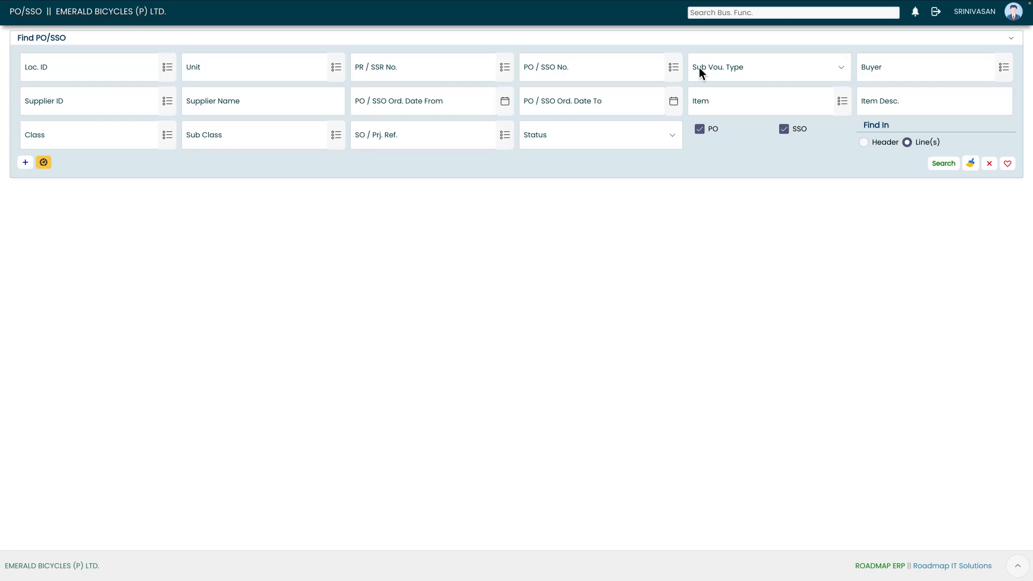
Step: Find the amended purchase order in PO/SSO by its PO number at header level and open it to check its lines
left_click(675, 68)
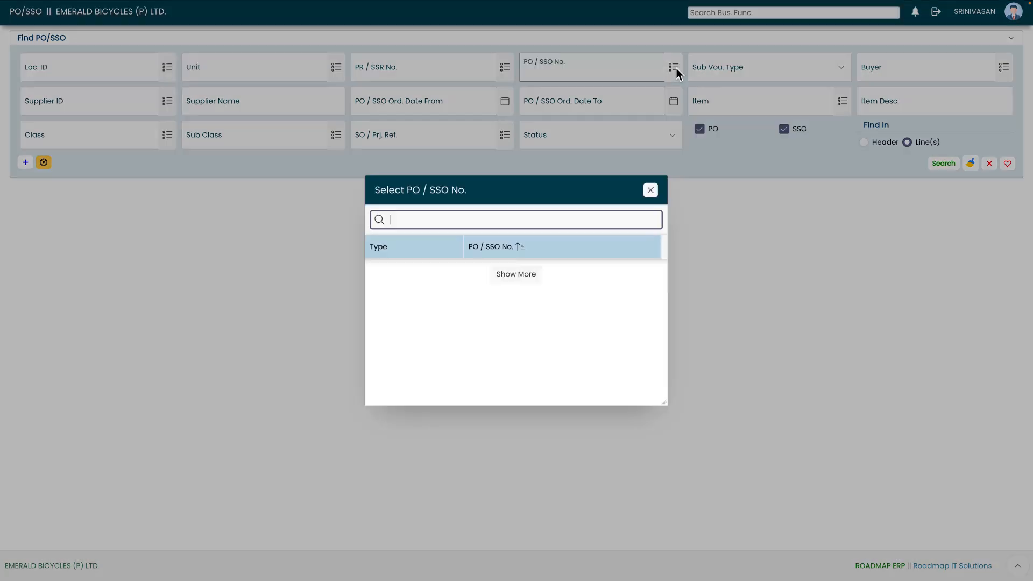
type("13")
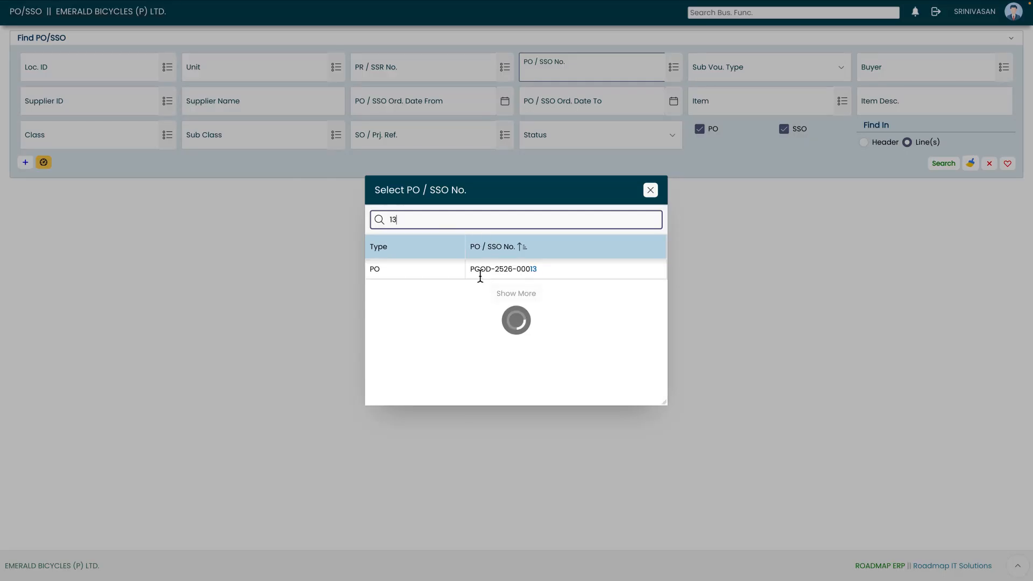
left_click(479, 274)
left_click(885, 142)
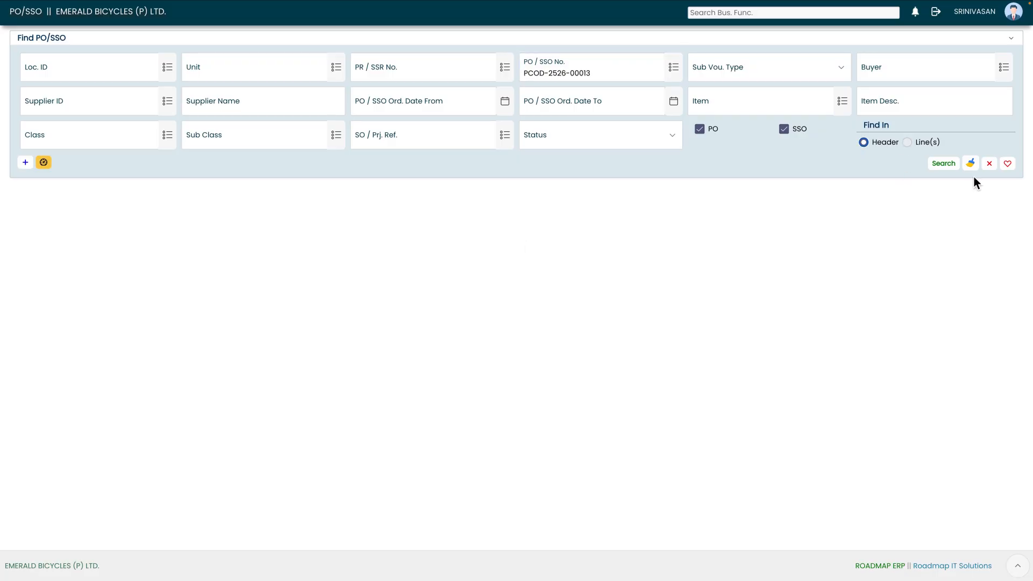
left_click(944, 163)
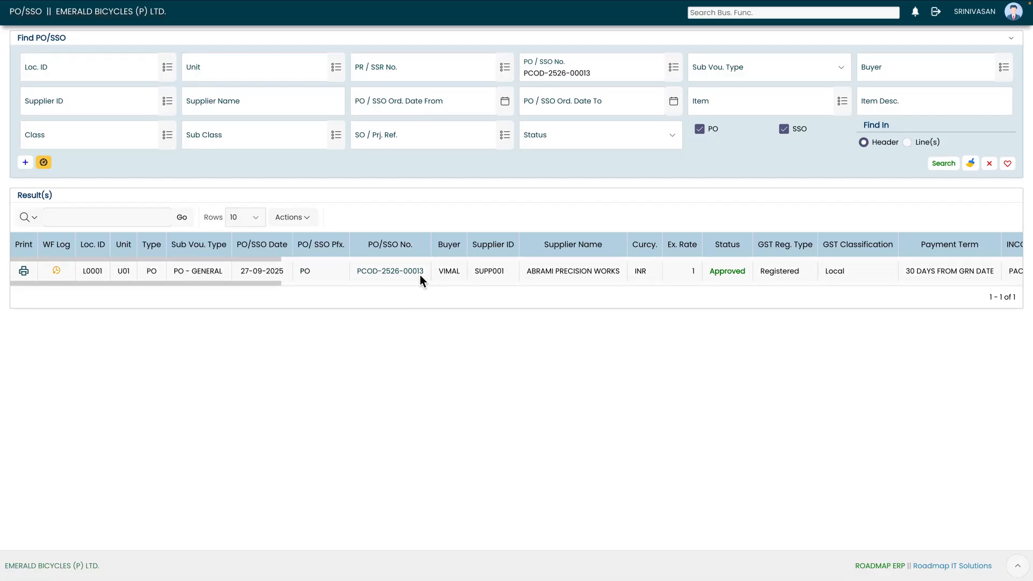
left_click(404, 271)
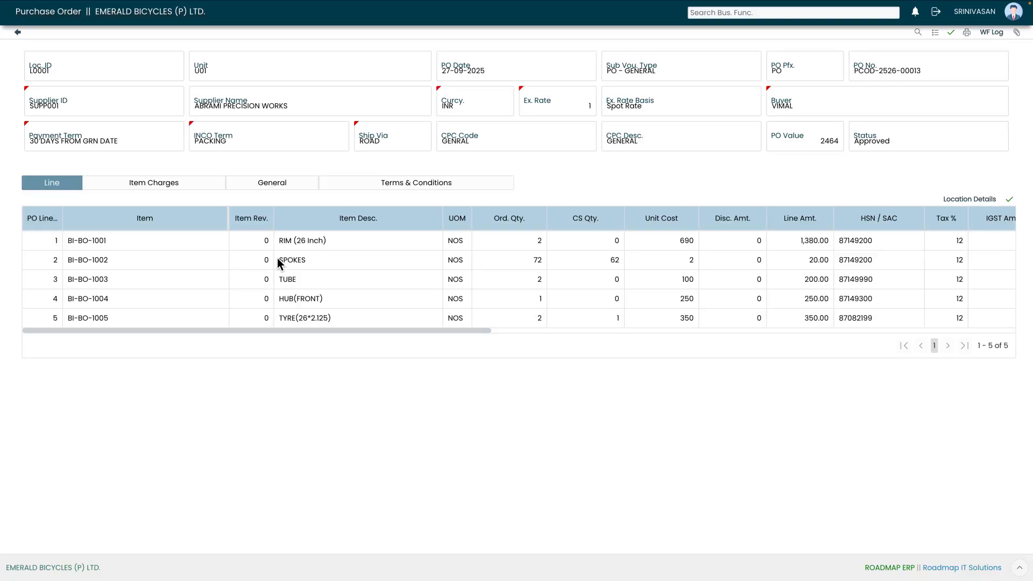